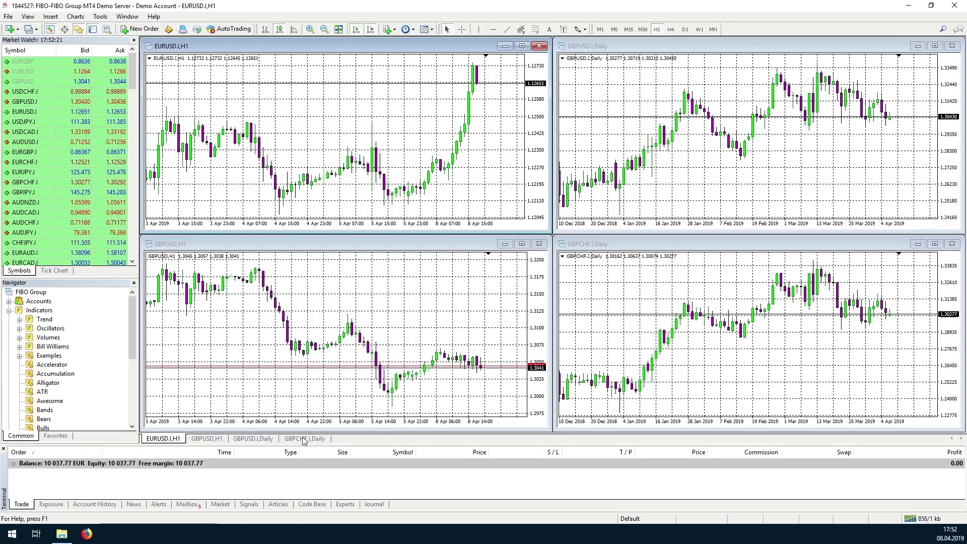
Switch to File Explorer and look through the SwapHunter EX4 indicator files in the swaphunter mt4 downloads folder.
mouse_move(58, 539)
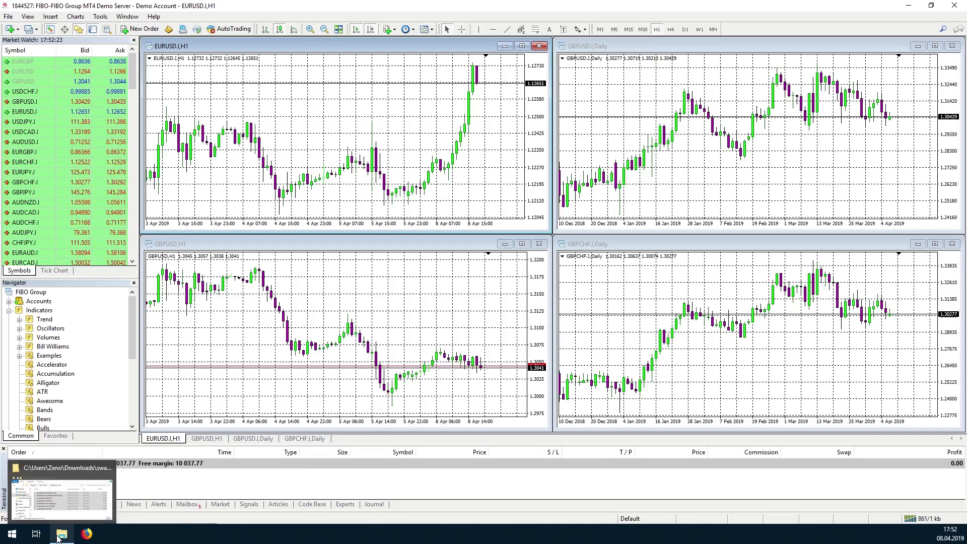
click(58, 538)
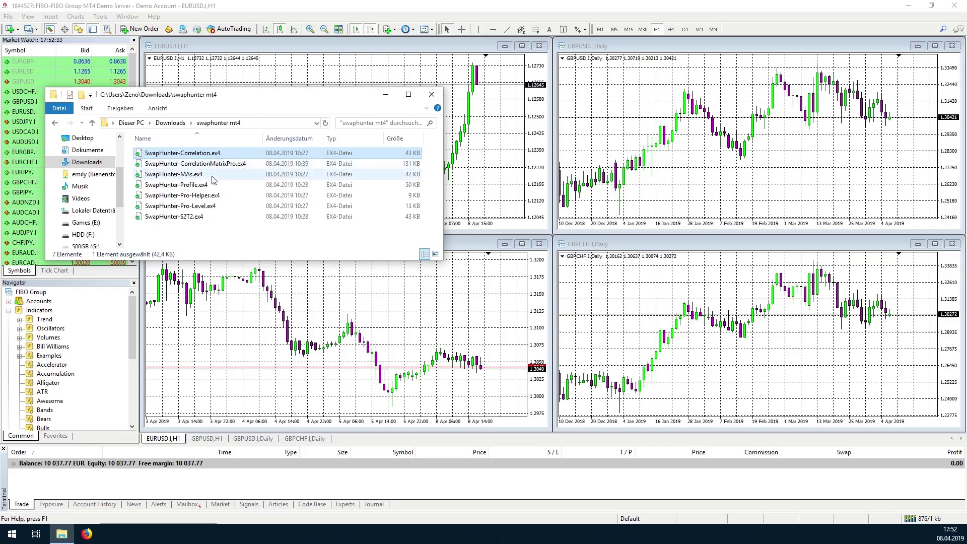
click(170, 222)
click(168, 206)
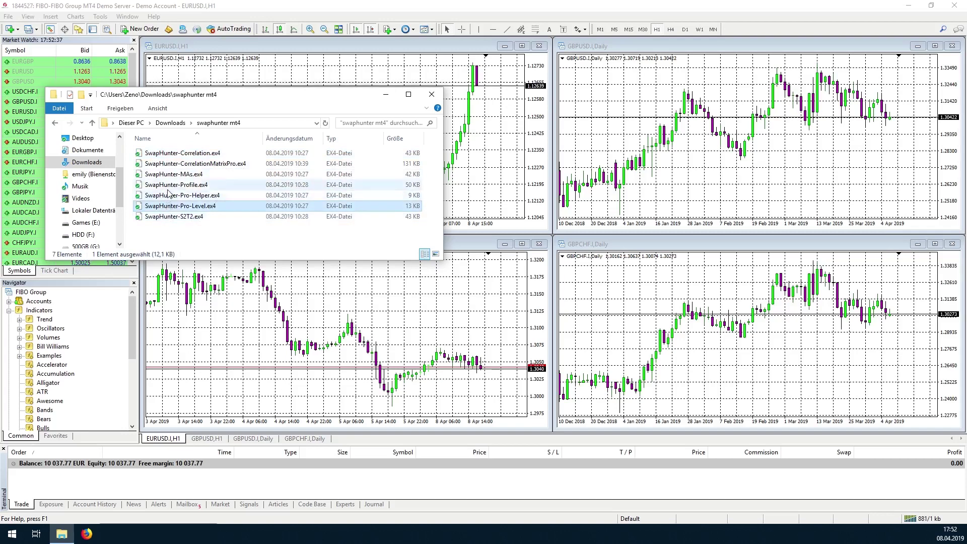
click(168, 185)
click(172, 163)
click(171, 153)
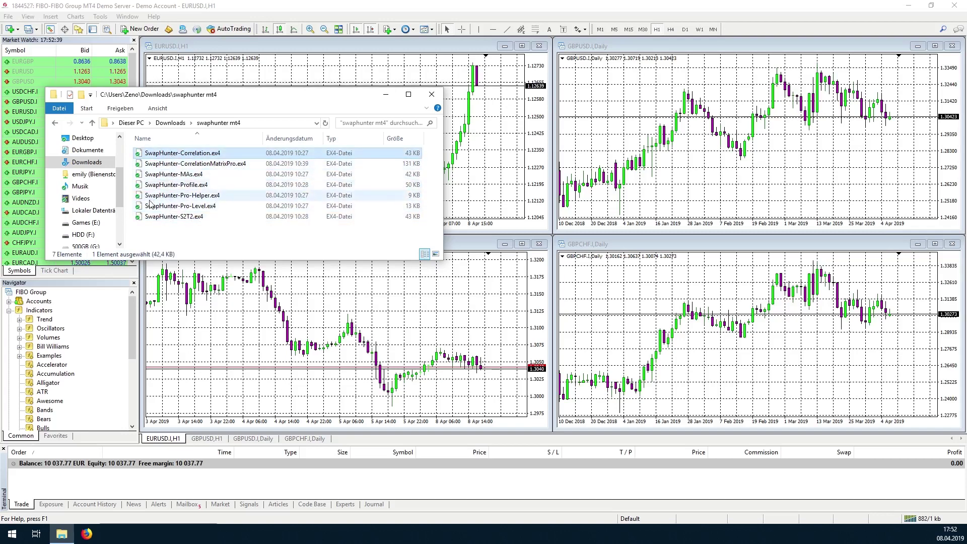
click(164, 227)
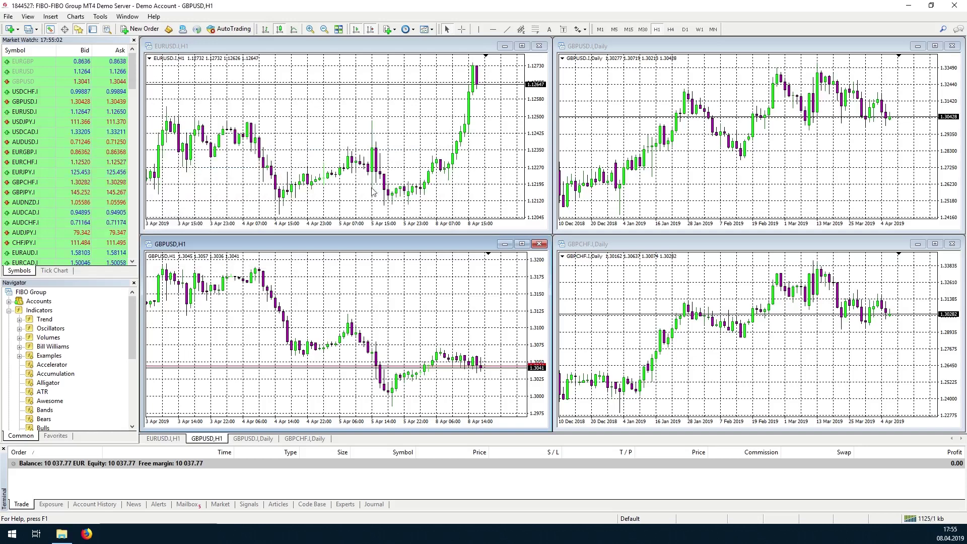
Open the terminal's data folder, enter MQL4 and select the Indicators folder.
click(8, 17)
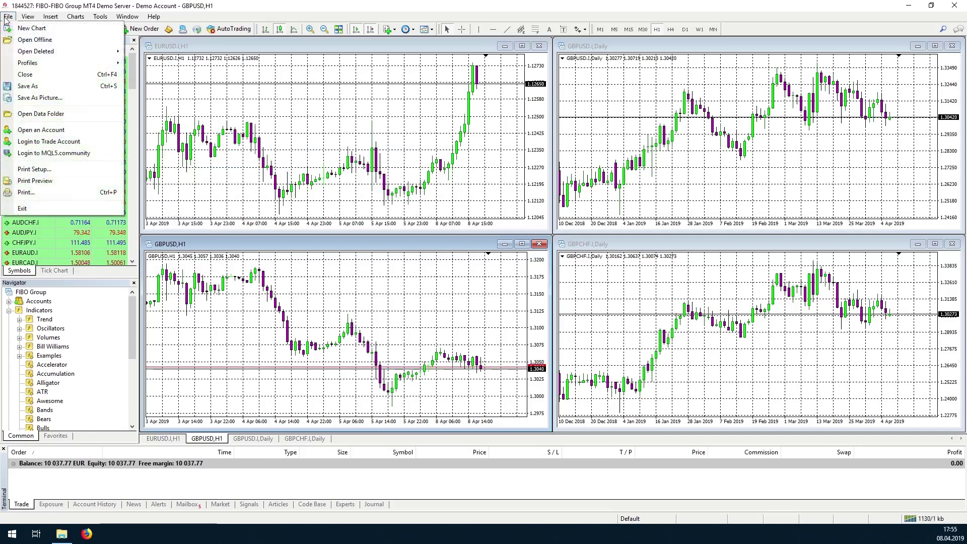
click(83, 116)
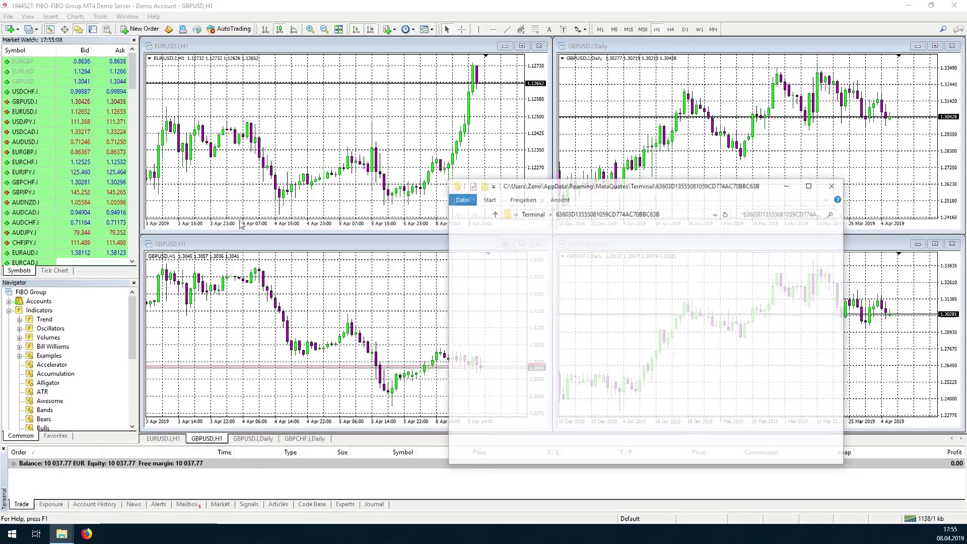
double_click(556, 280)
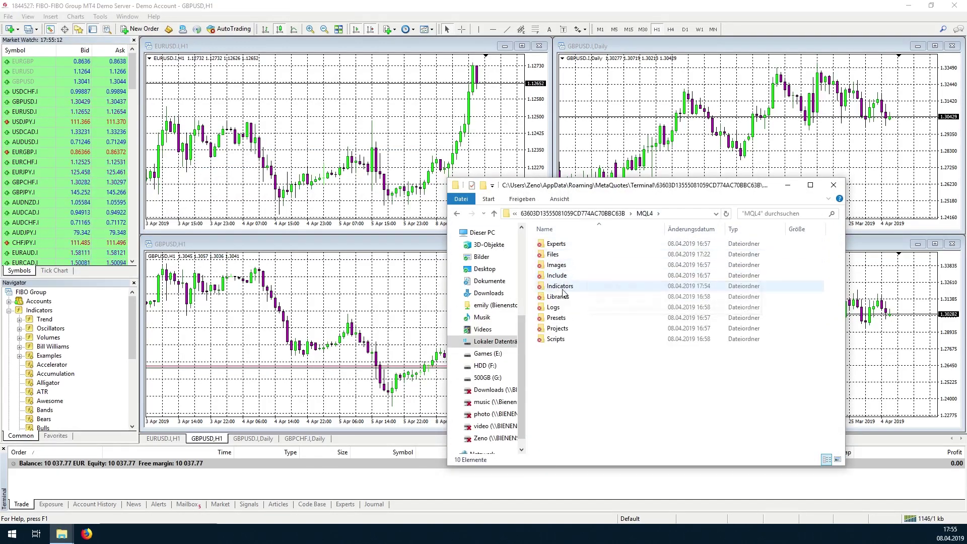
click(564, 289)
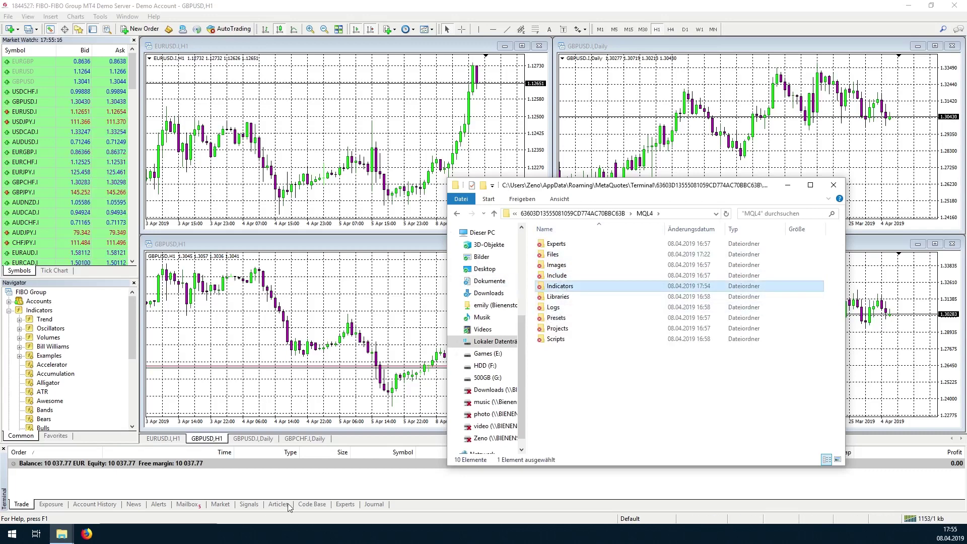
Select all seven SwapHunter EX4 files in the swaphunter mt4 downloads folder and minimize both folder windows.
click(68, 538)
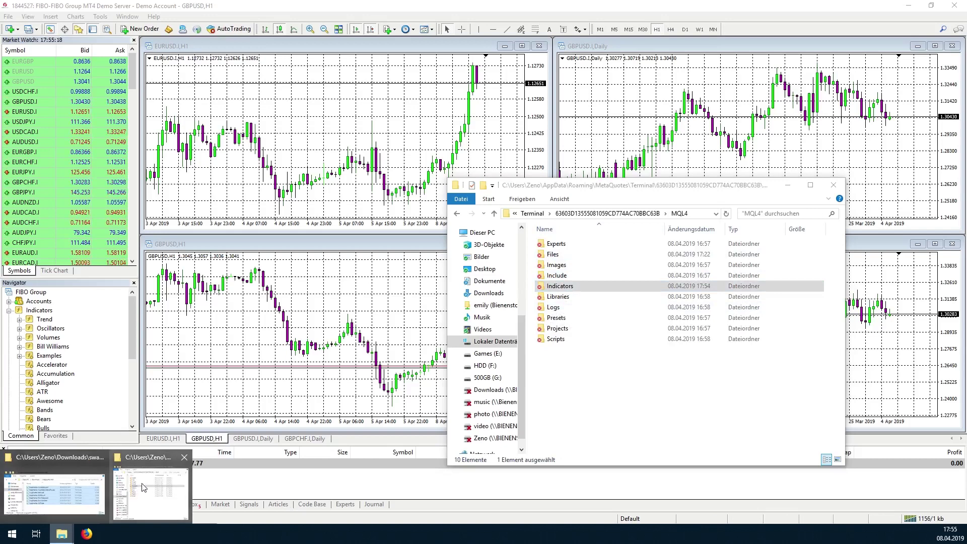
click(64, 492)
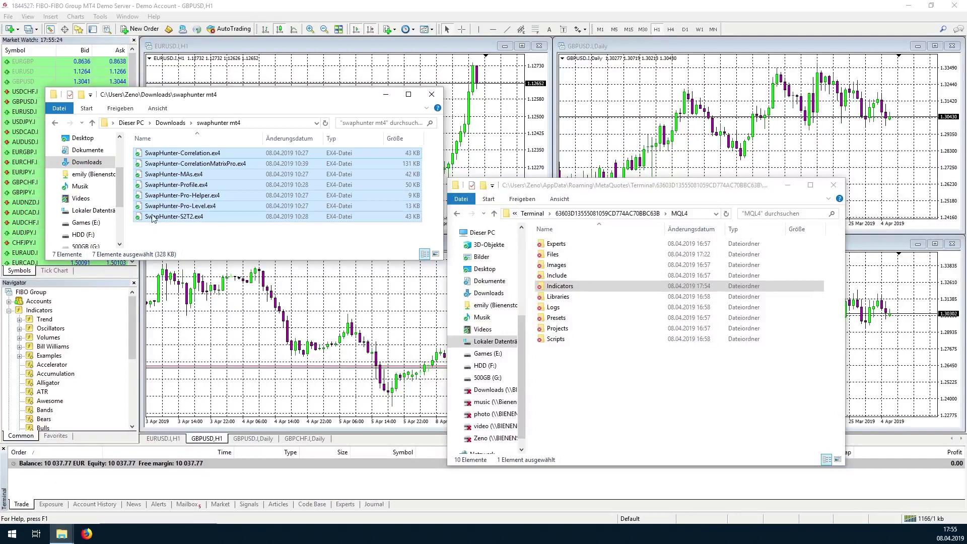
drag(141, 236, 156, 151)
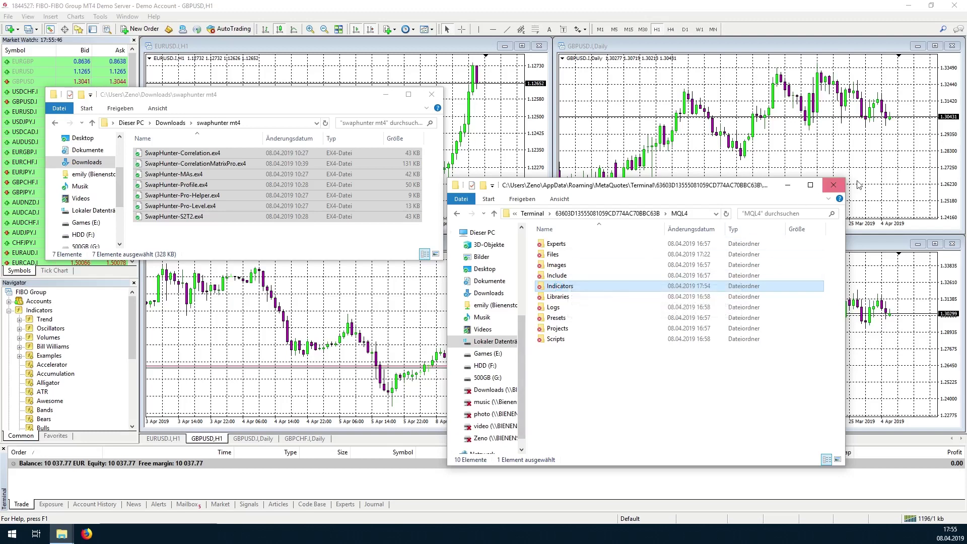
click(789, 186)
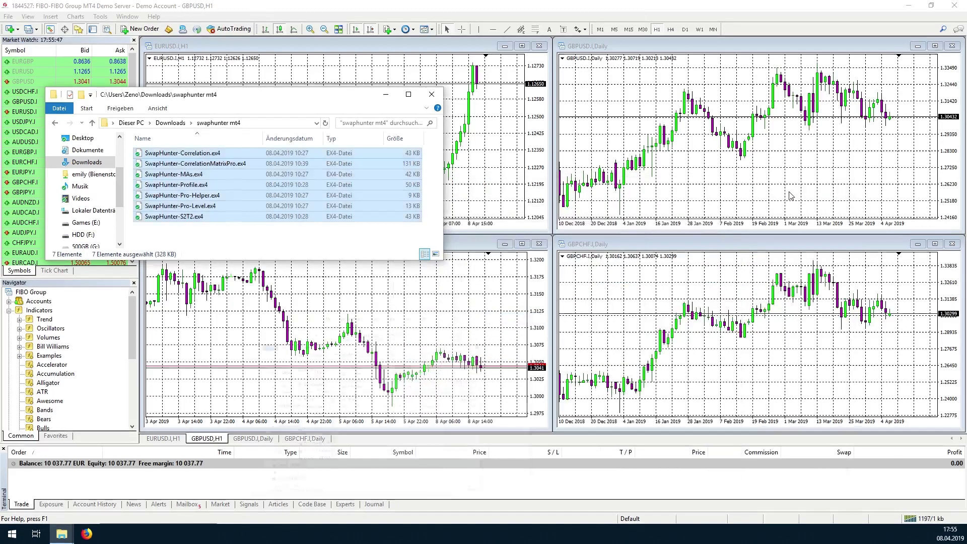
click(386, 94)
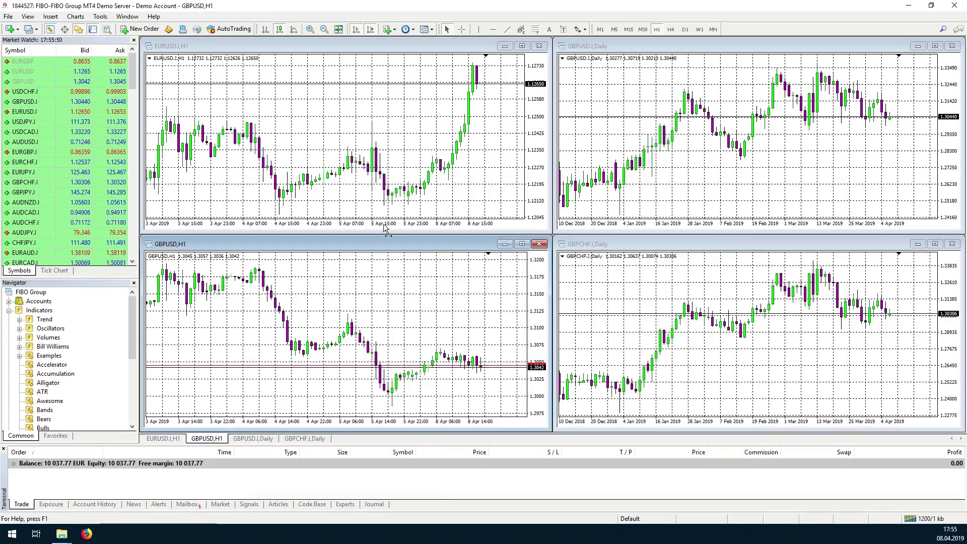
Restart the trading terminal by closing it and relaunching FIBO Group from the desktop.
click(784, 190)
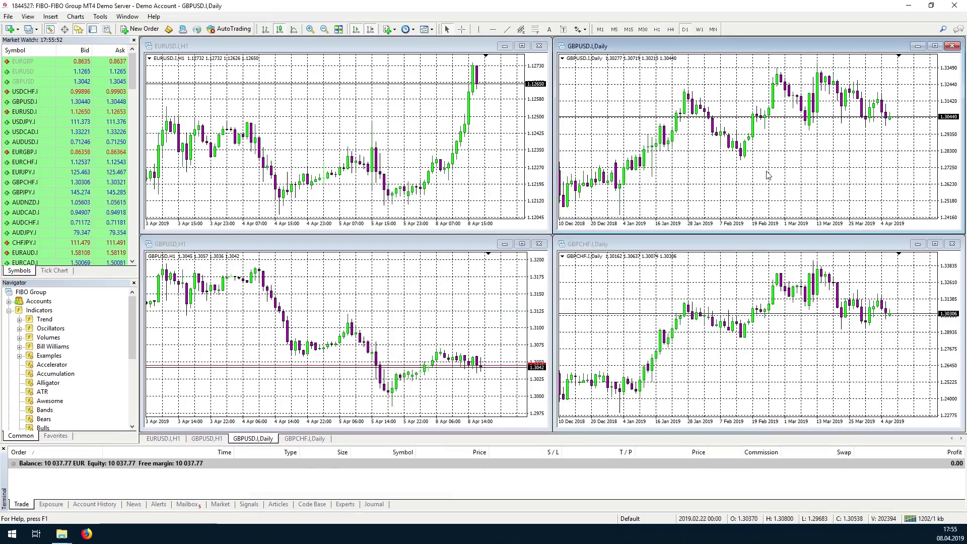
click(953, 7)
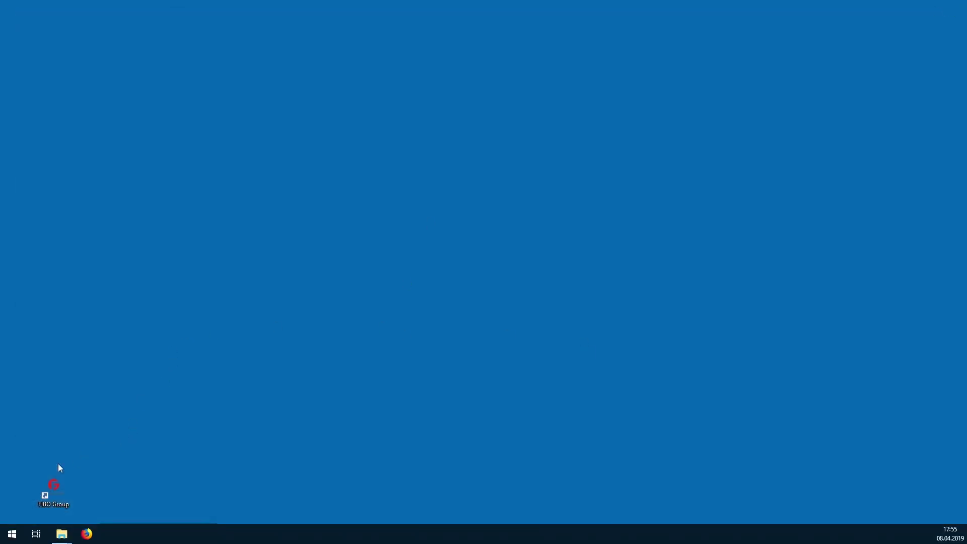
double_click(59, 489)
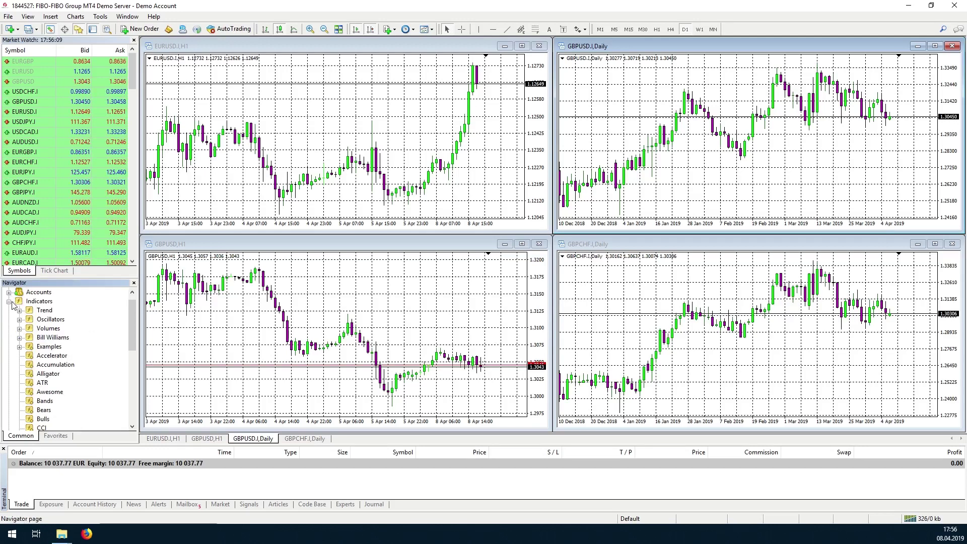
Widen the Navigator to show the SwapHunter indicator names and add SwapHunter-CorrelationMatrixPro to the EURUSD.I H1 chart with its default settings.
scroll(13, 304, down, 8)
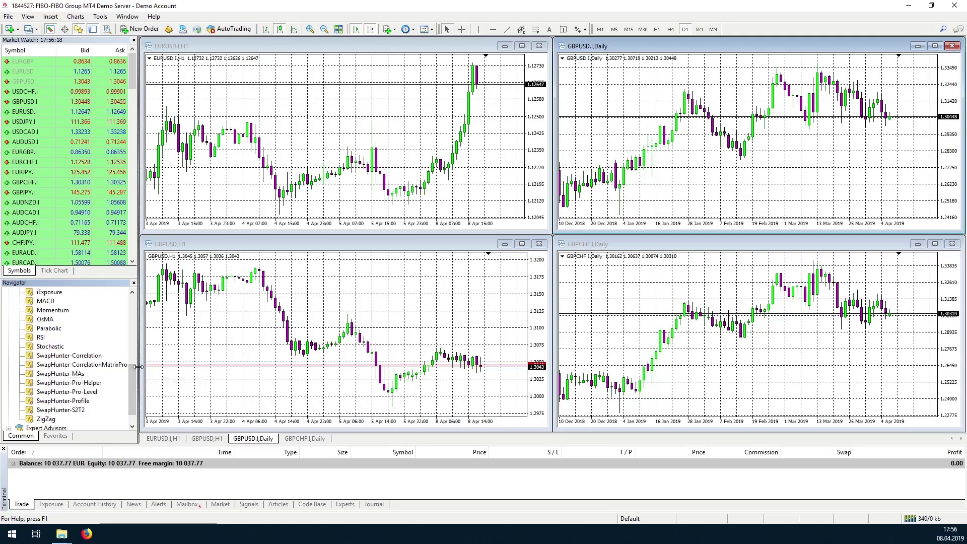
drag(138, 367, 147, 367)
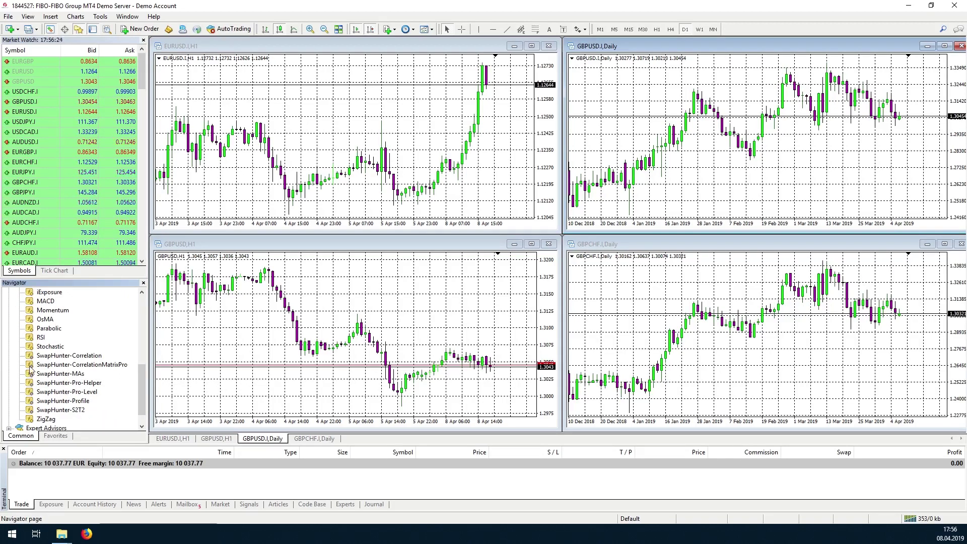
click(85, 367)
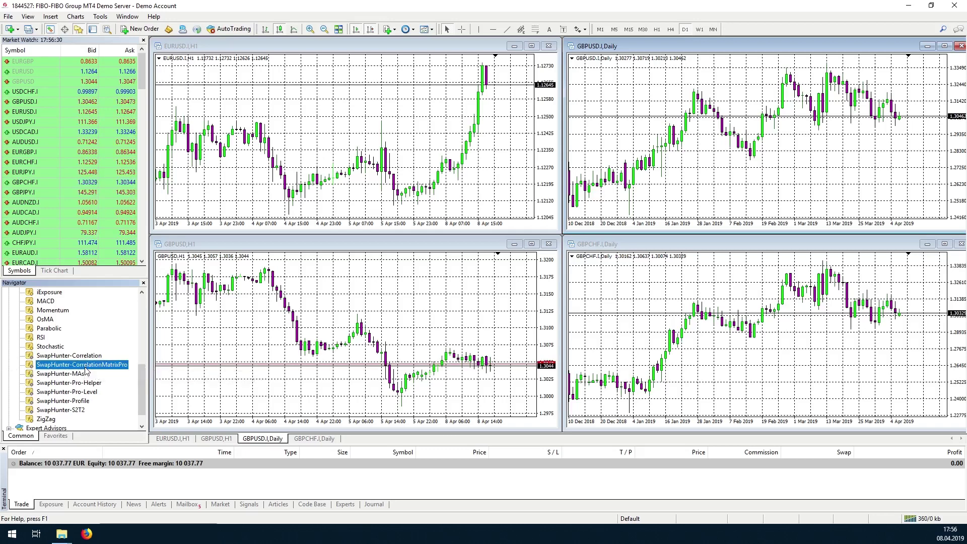
drag(86, 372, 340, 141)
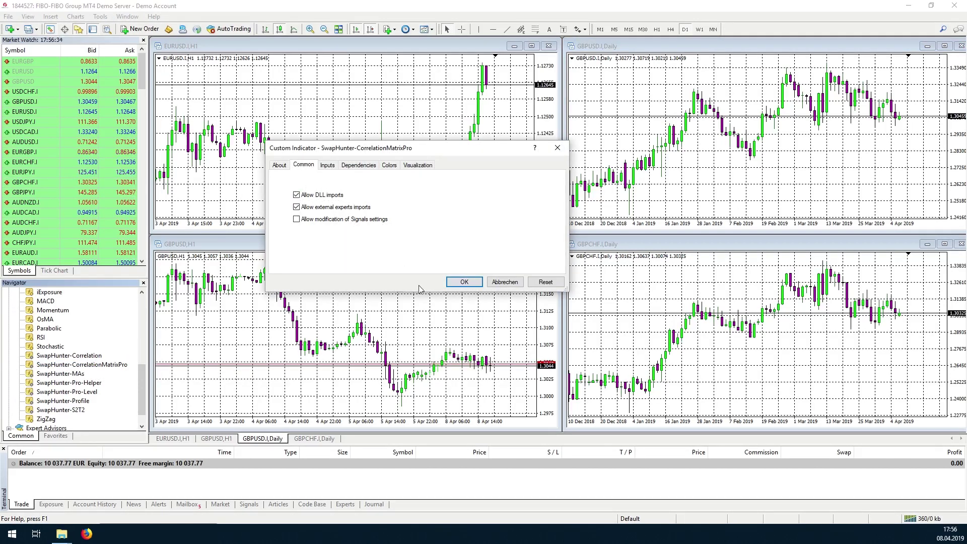
click(464, 283)
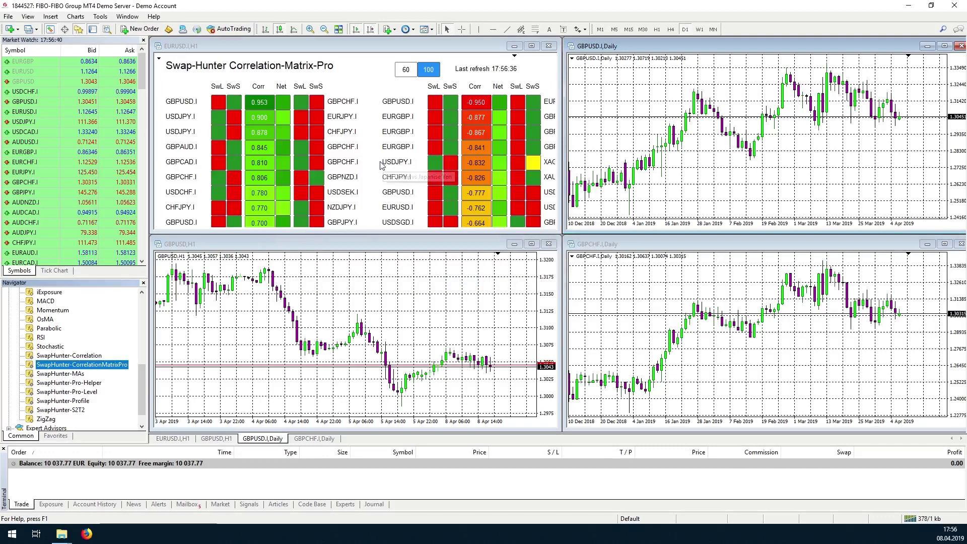
Add the SwapHunter-Correlation indicator to the GBPUSD H1 chart.
click(74, 356)
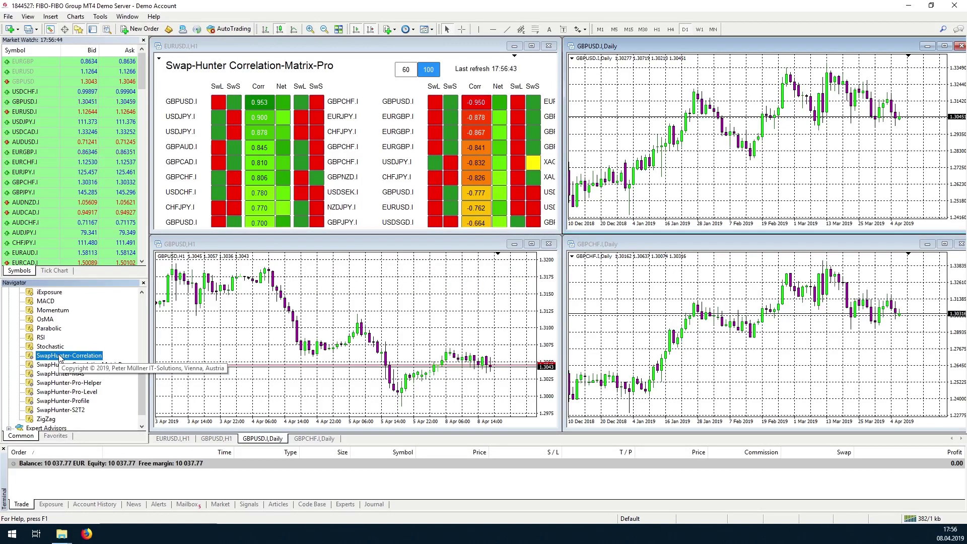
drag(59, 357, 335, 322)
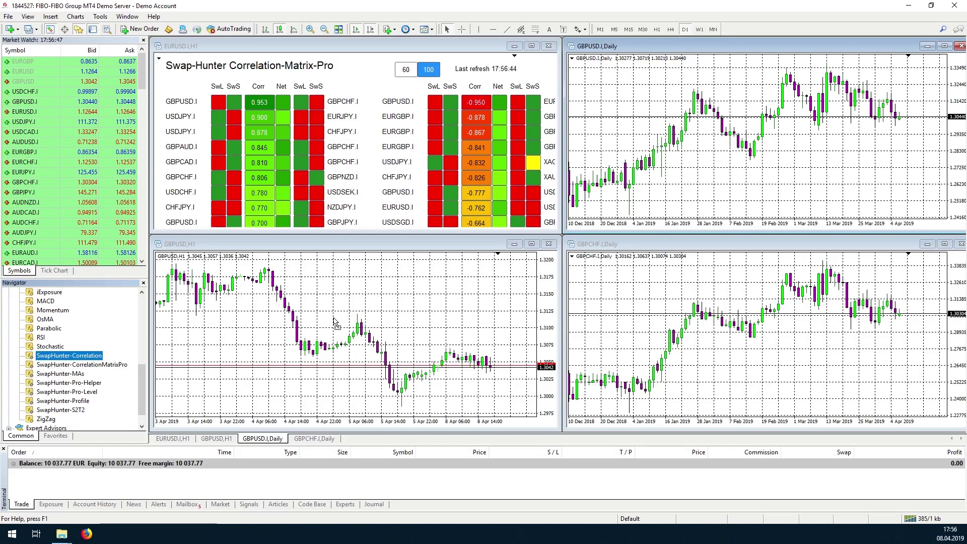
drag(334, 322, 334, 323)
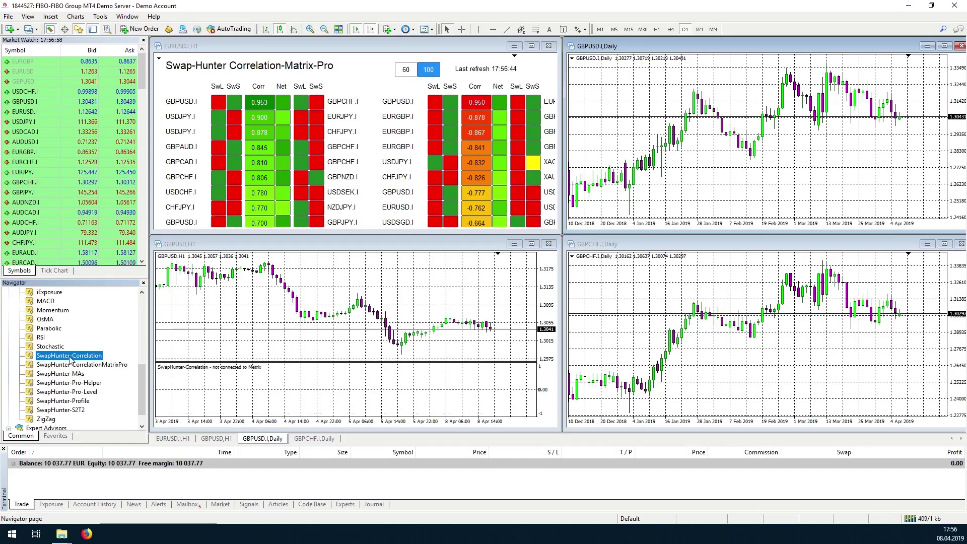
Start adding SwapHunter-Pro-Helper to the GBPUSD.I Daily chart and review its about, common, input, color and visualization settings.
click(87, 383)
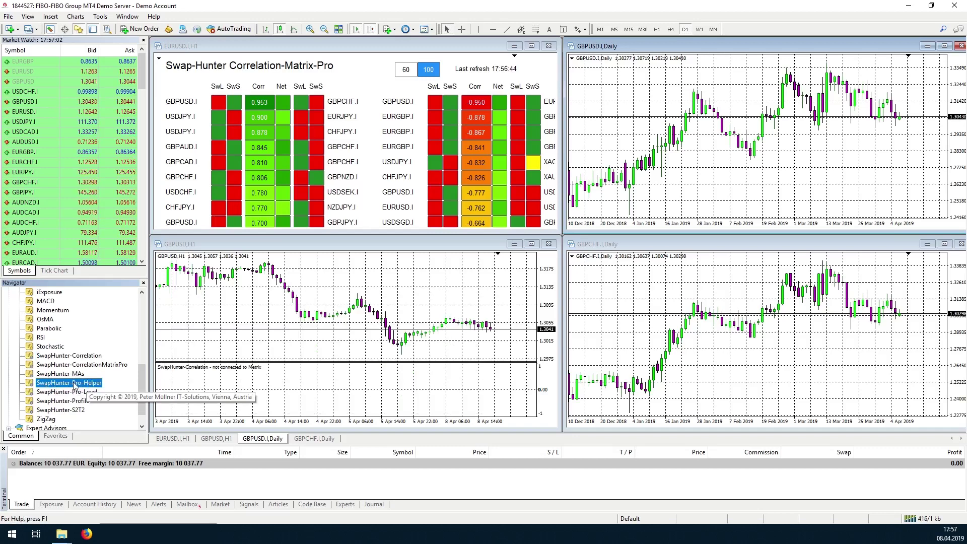
drag(75, 386, 676, 202)
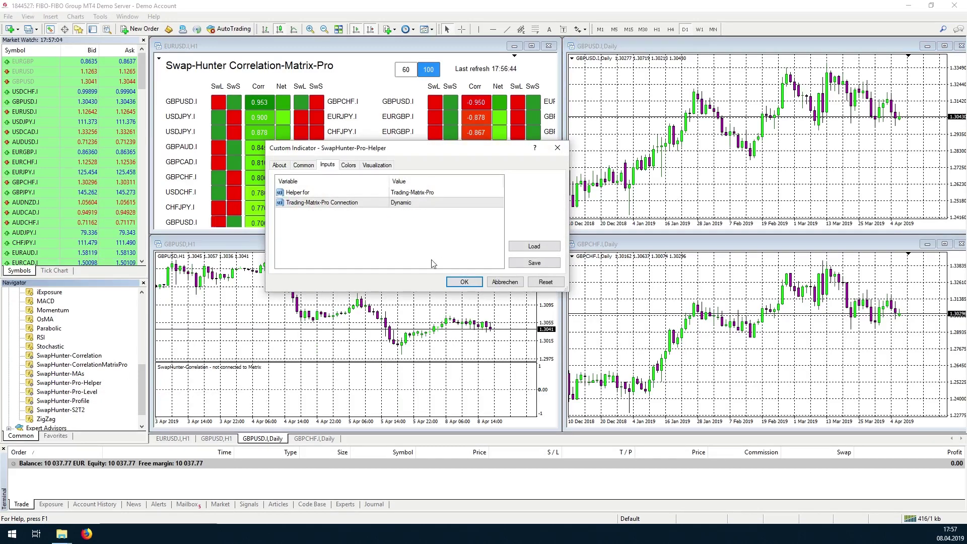
click(416, 195)
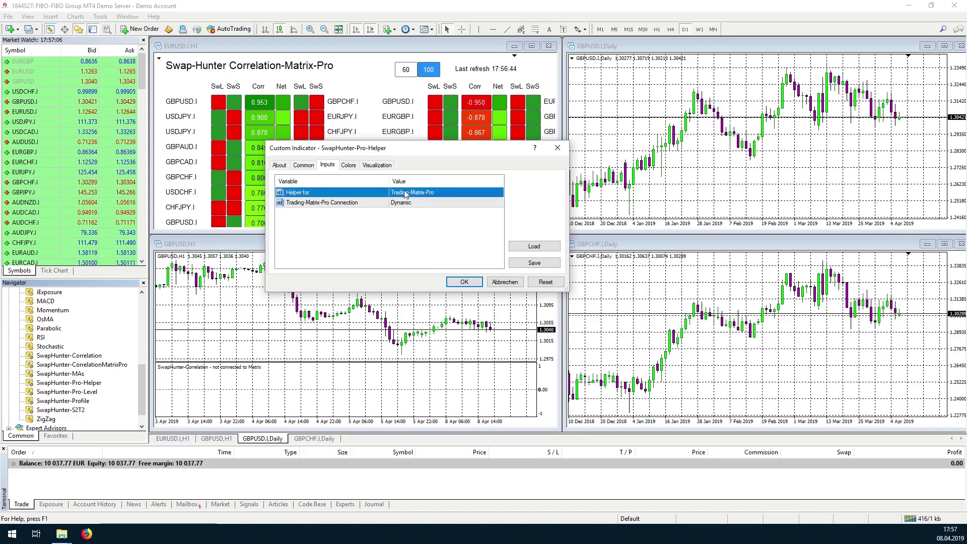
click(279, 165)
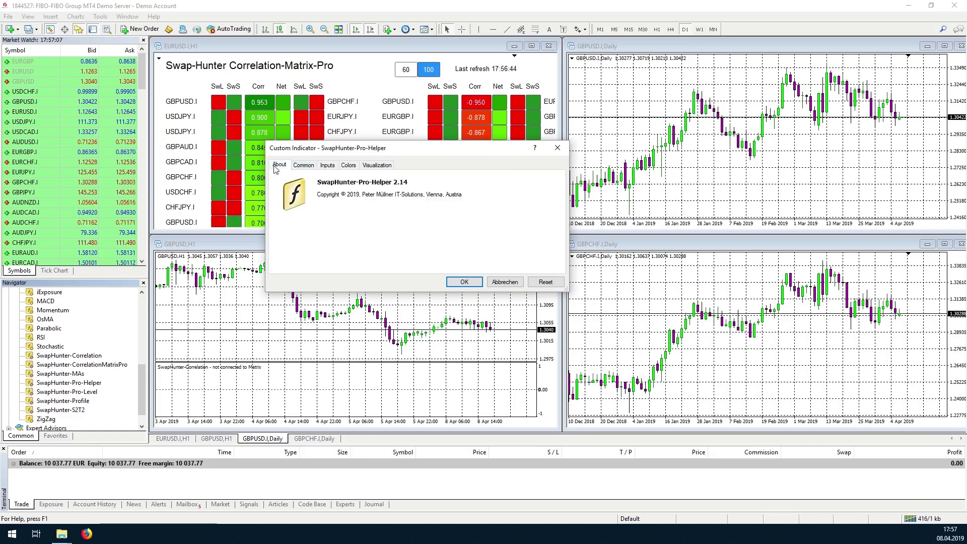
click(304, 165)
click(326, 166)
click(348, 166)
click(376, 165)
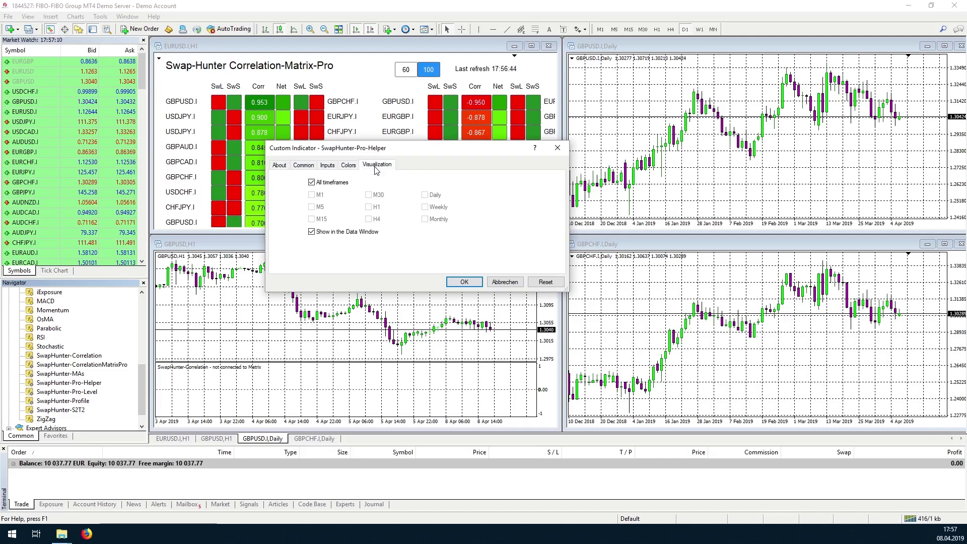
Set the Helper for input of SwapHunter-Pro-Helper to Correlation-Matrix-Pro Chart 1.
click(327, 166)
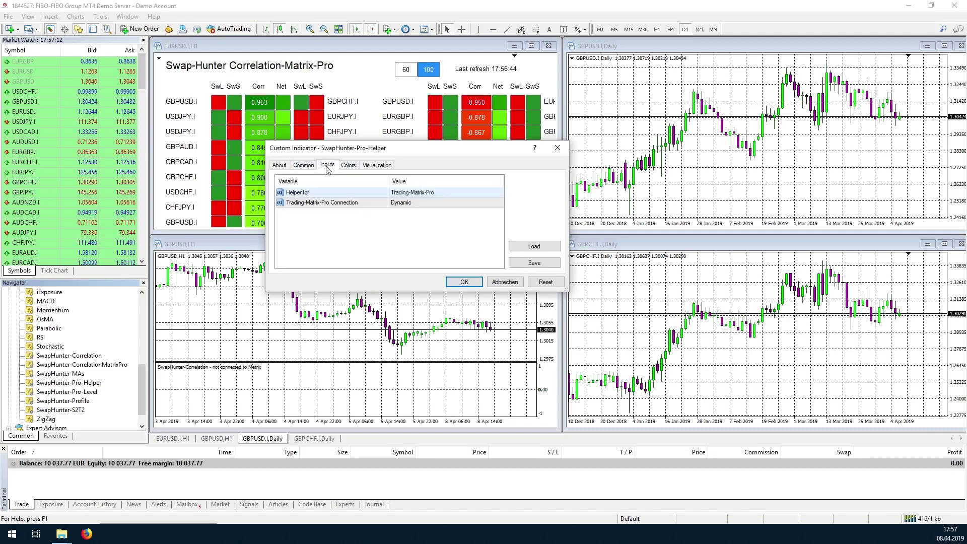
click(424, 195)
click(424, 194)
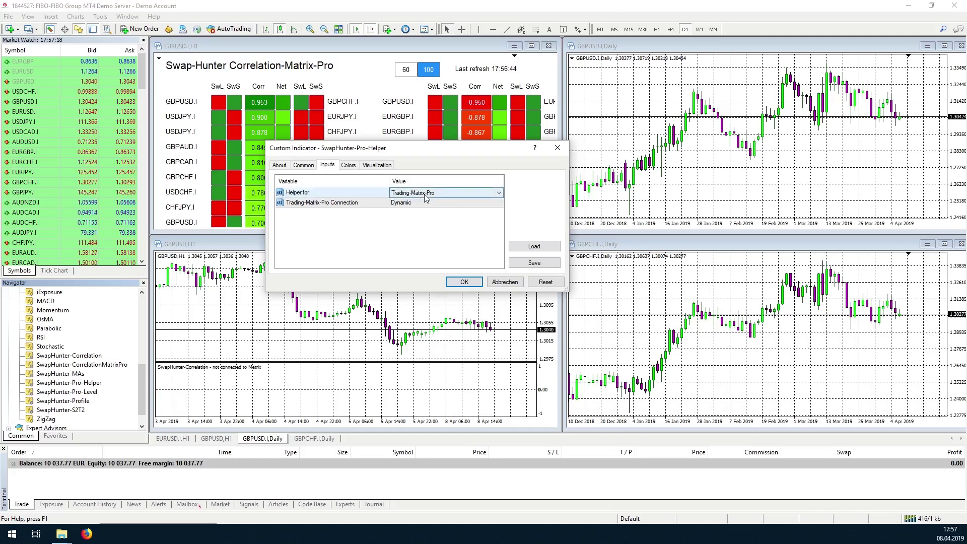
click(496, 192)
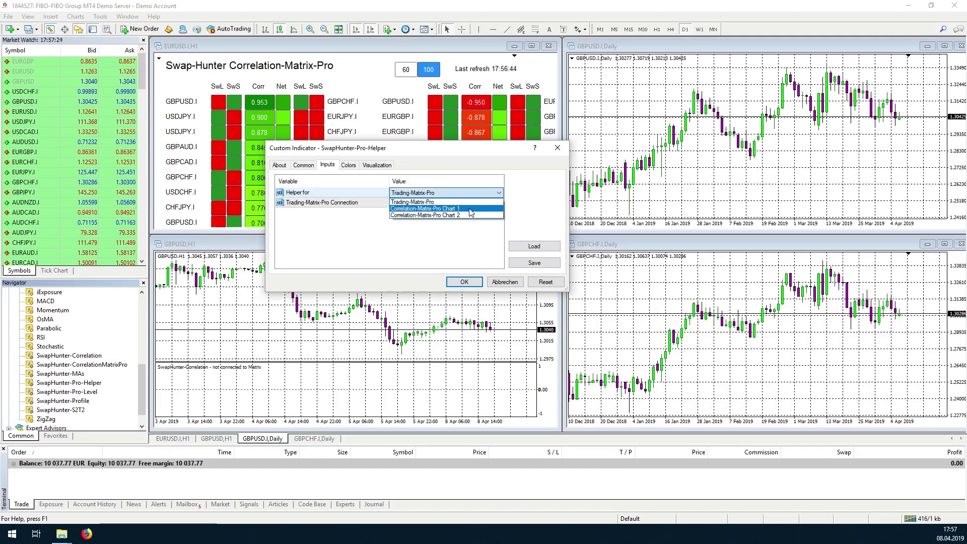
click(470, 210)
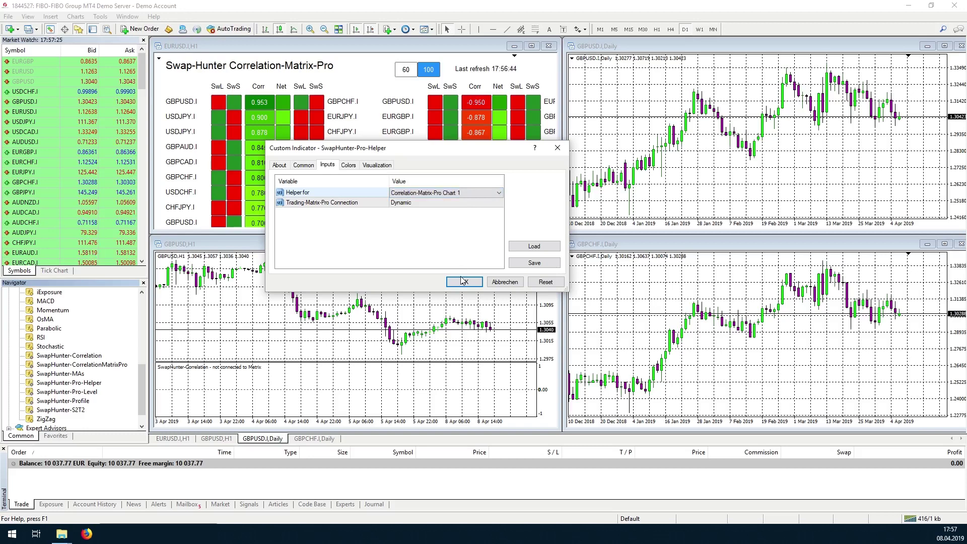
Add SwapHunter-Pro-Helper to the GBPCHF.I Daily chart with Helper for set to Correlation-Matrix-Pro Chart 2.
click(309, 193)
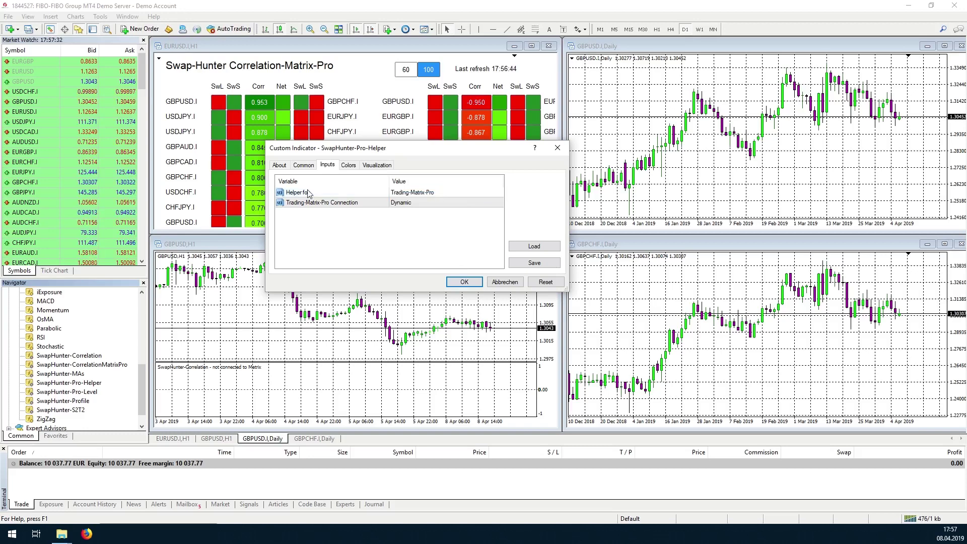
click(308, 194)
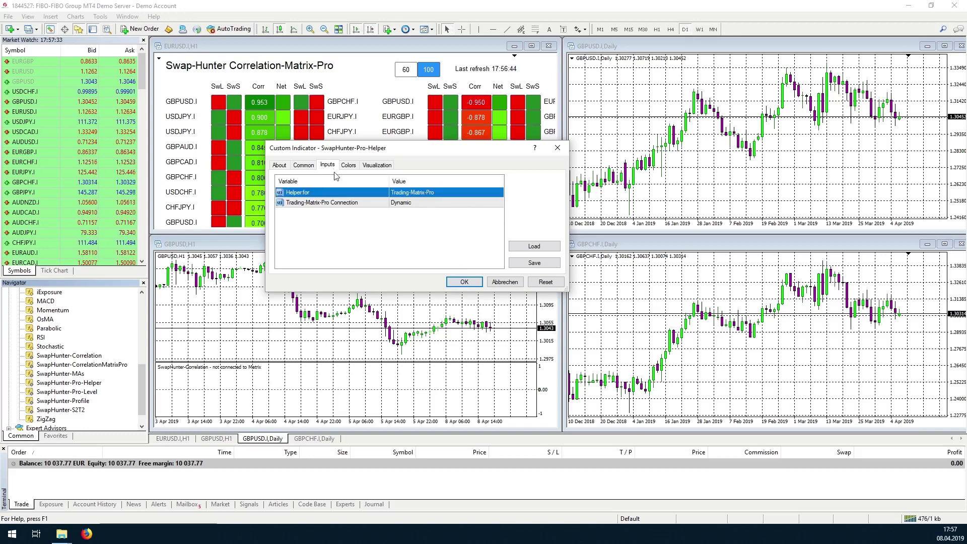
click(444, 192)
click(444, 191)
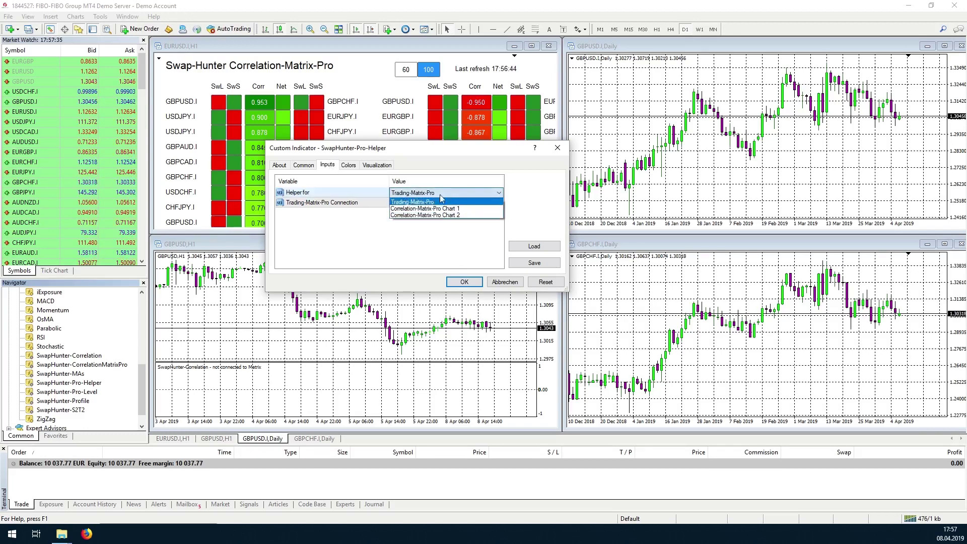
click(459, 215)
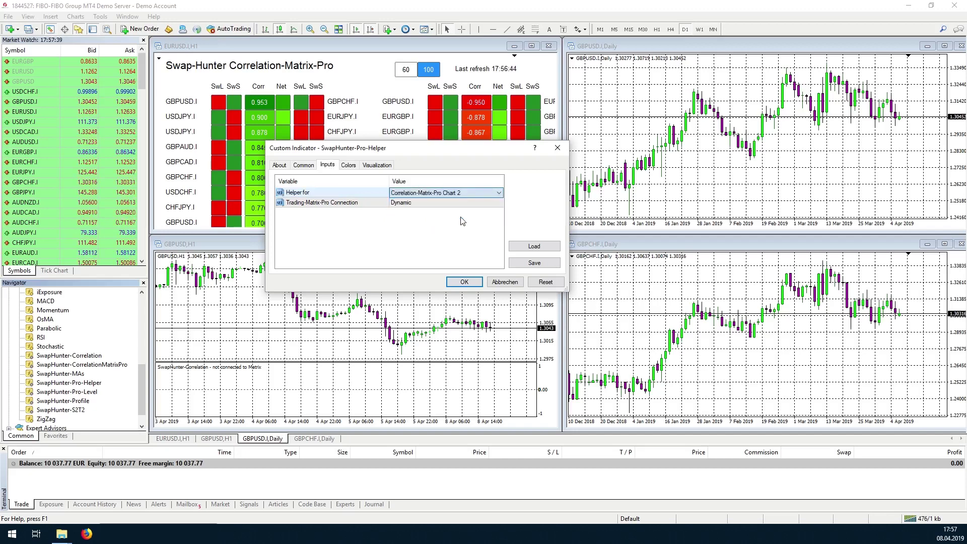
click(475, 282)
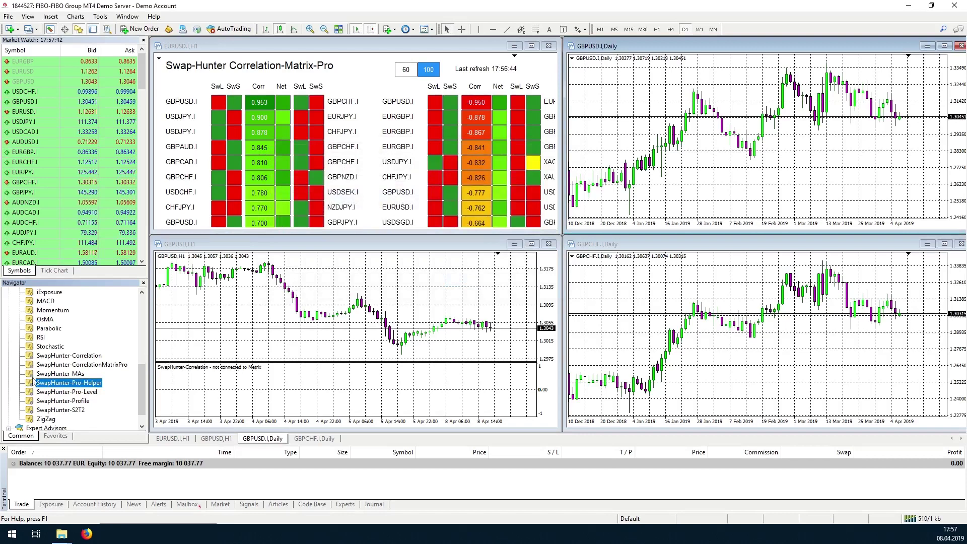
Point out the SwapHunter-Pro-Level, SwapHunter-Profile and SwapHunter-S2T2 indicators in the Navigator.
click(79, 393)
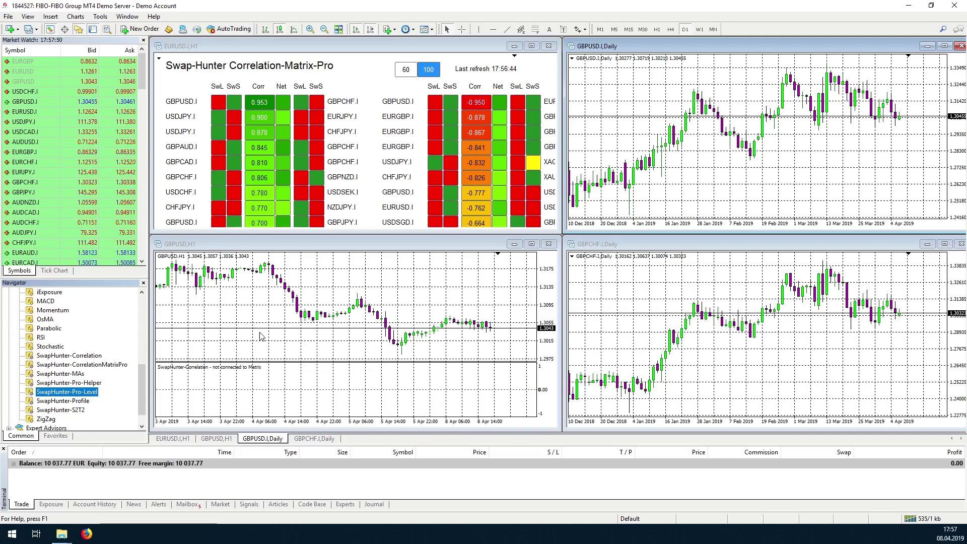
click(77, 401)
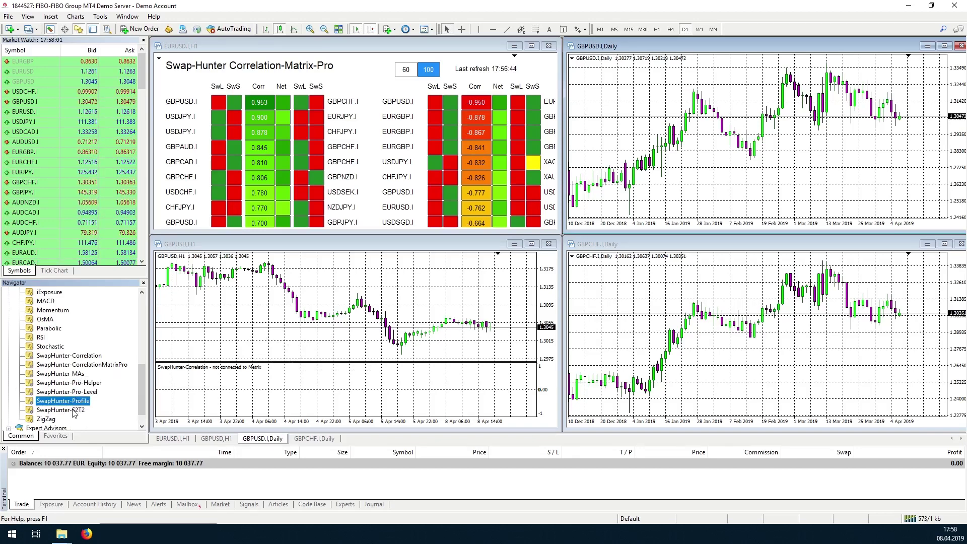
click(75, 410)
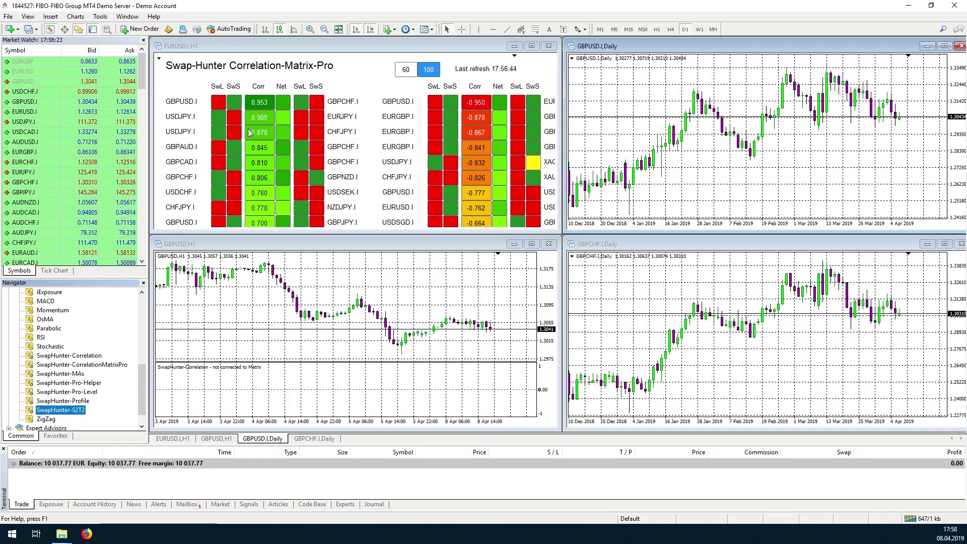
Load the GBPUSD.I/GBPCHF.I pair from the correlation matrix into the linked correlation and Daily charts.
click(260, 103)
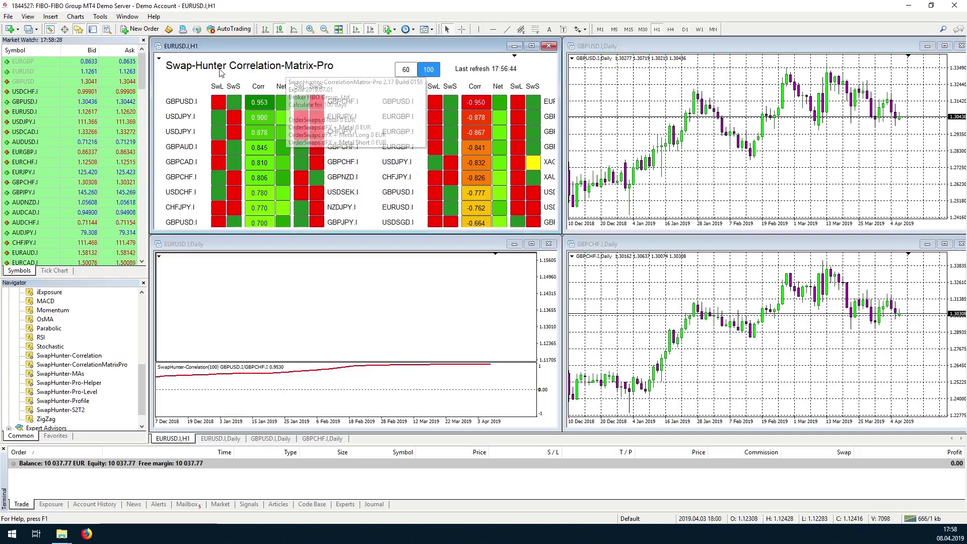
mouse_move(233, 107)
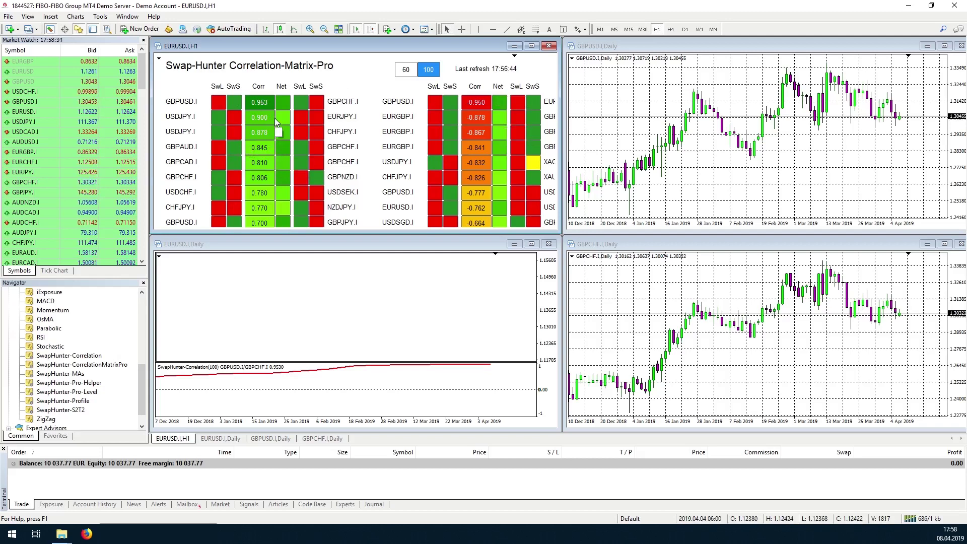
mouse_move(299, 119)
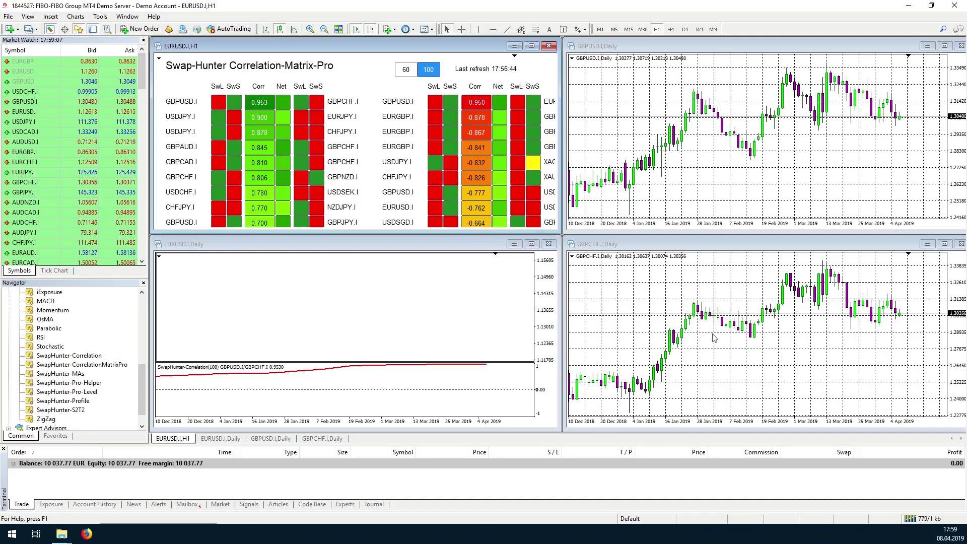
Load the negatively correlated GBPUSD.I/EURGBP.I pair from the matrix and enlarge the correlation pane to fill its chart window.
click(478, 105)
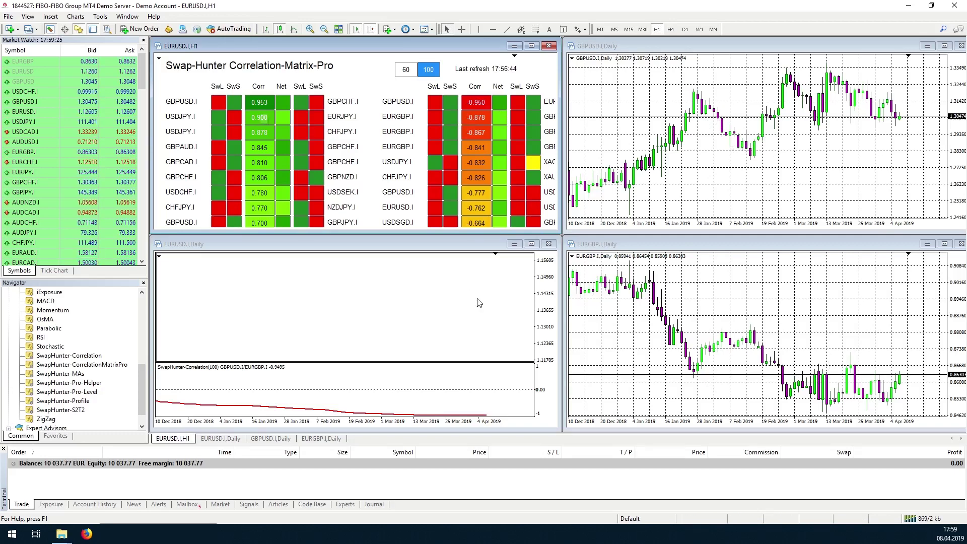
drag(489, 362, 489, 258)
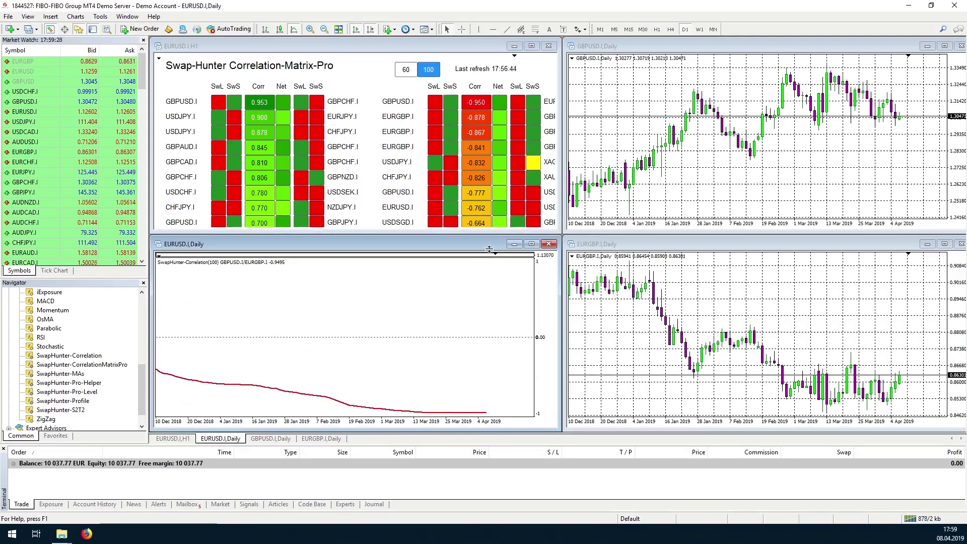
mouse_move(170, 380)
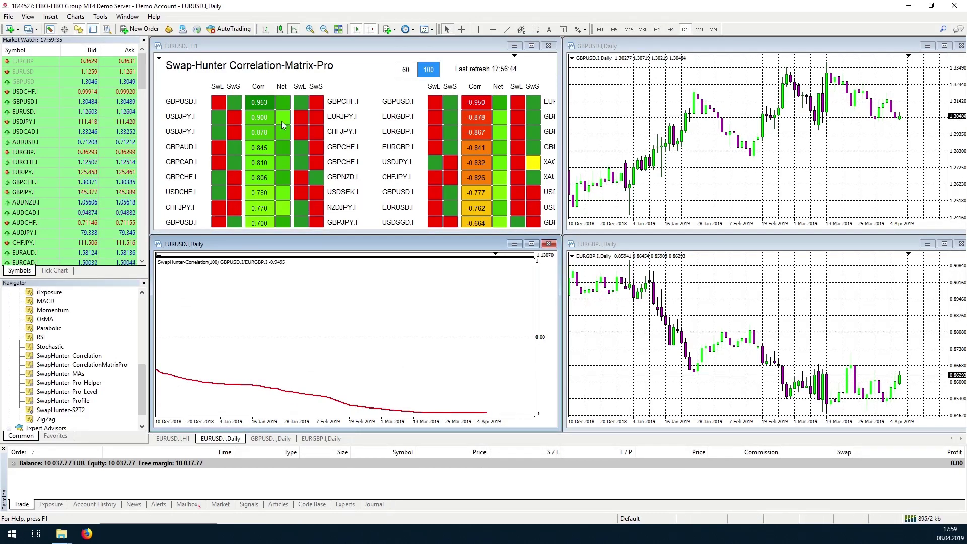
Compare the GBPUSD.I/GBPCHF.I pair with the GBPUSD.I/EURGBP.I pair by showing each from the matrix in the linked charts.
click(262, 103)
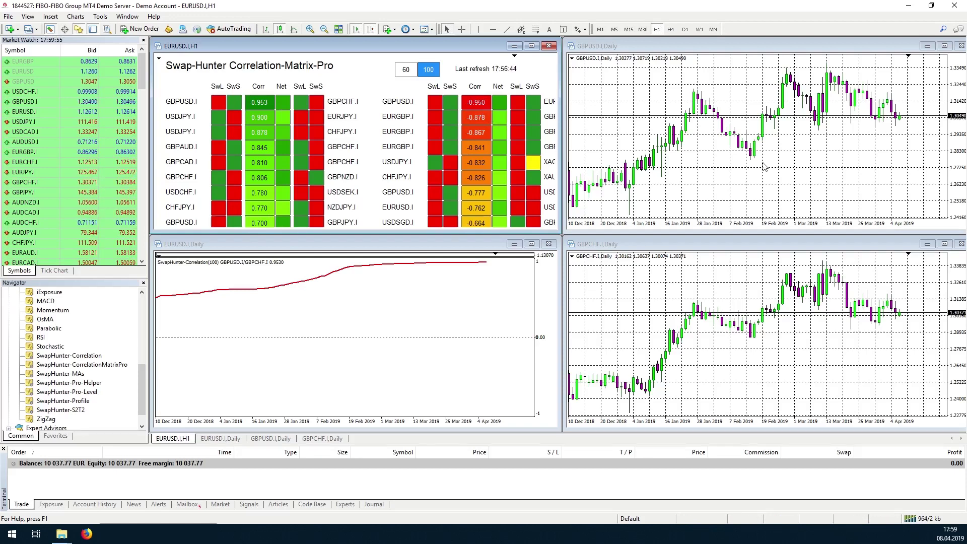
click(264, 104)
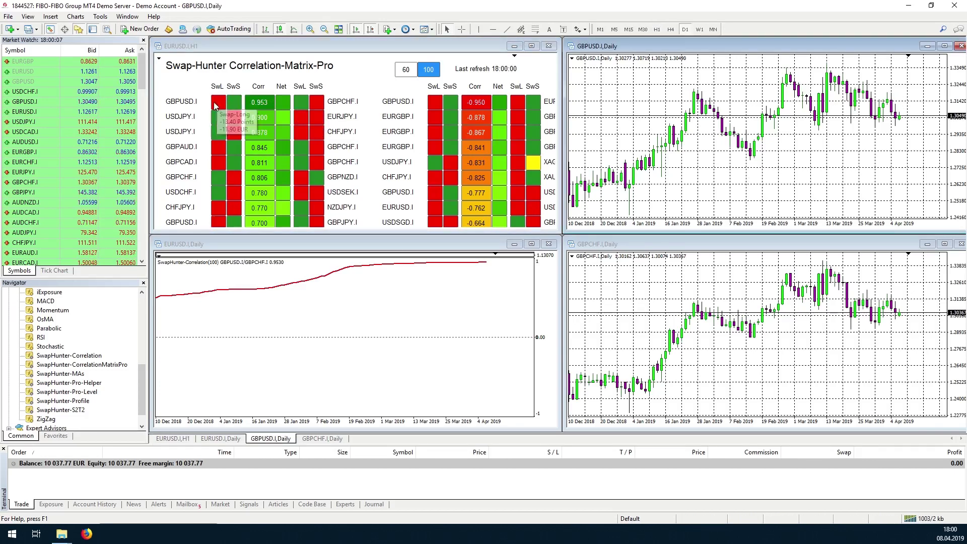
mouse_move(278, 109)
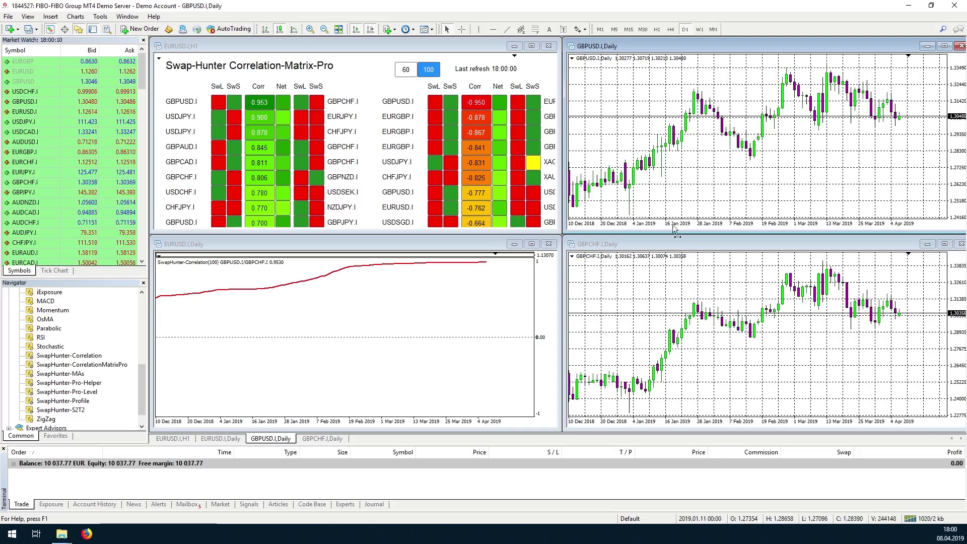
click(479, 106)
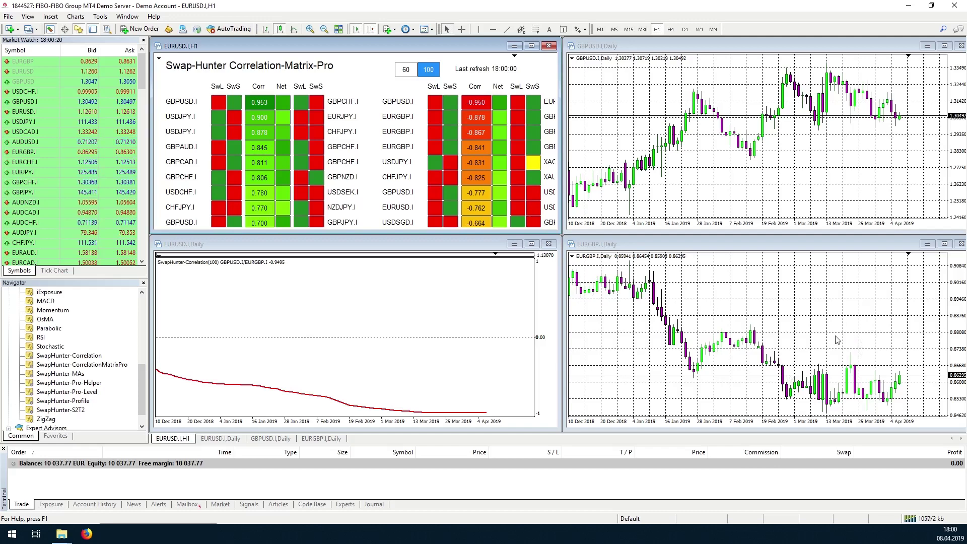
Close the Navigator and Market Watch and tile the four chart windows across the freed space.
click(144, 282)
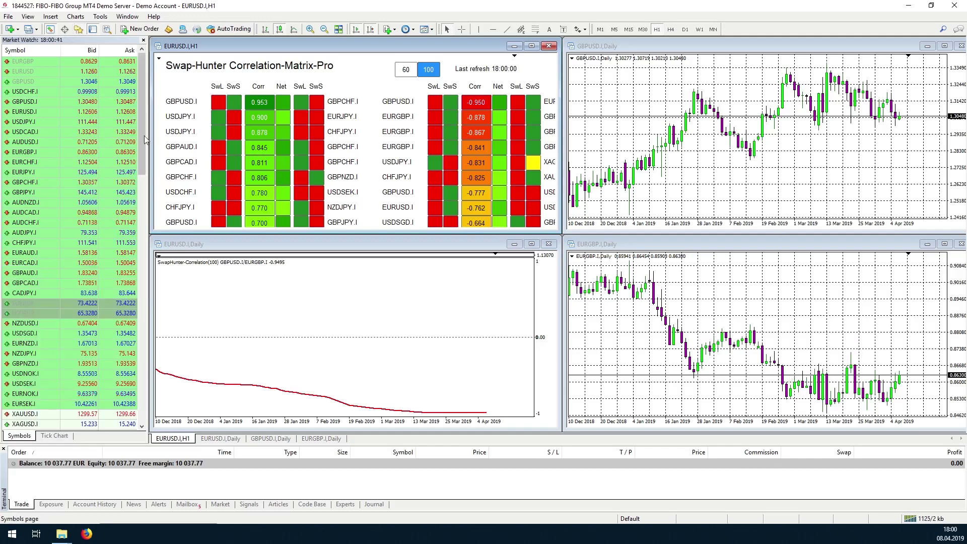
click(143, 41)
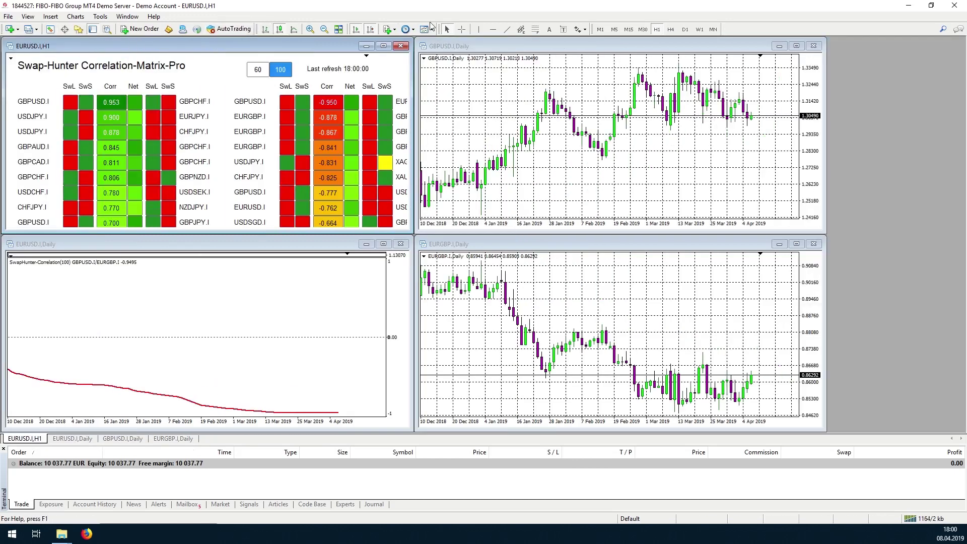
click(338, 29)
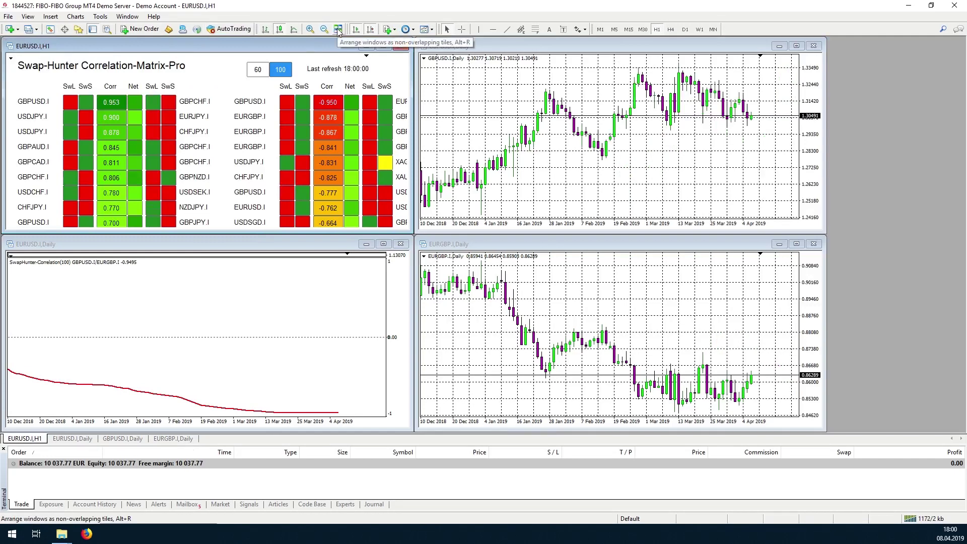
click(339, 29)
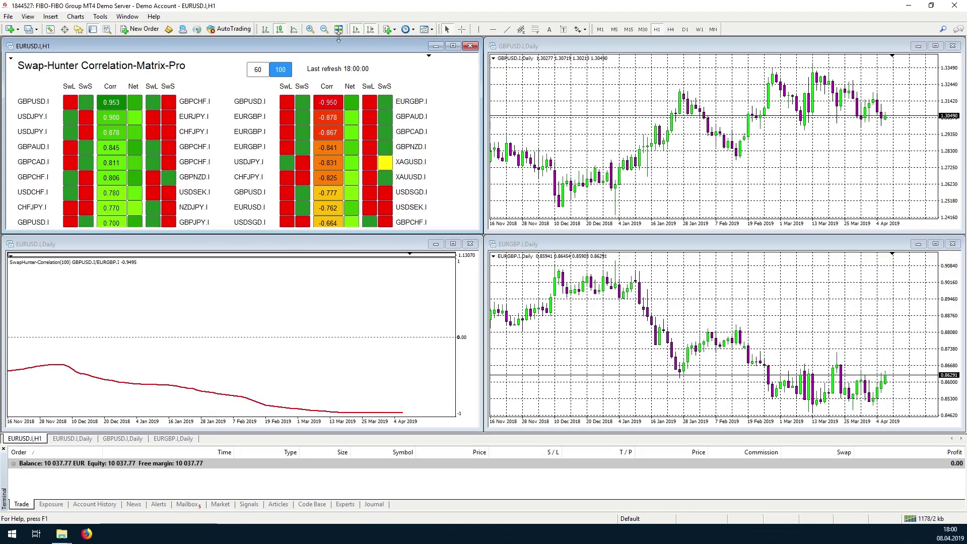
Shrink the SwapHunter-Correlation window and place it between the GBPUSD.I and EURGBP.I Daily charts, shortening both charts to make room.
click(255, 236)
drag(255, 236, 714, 213)
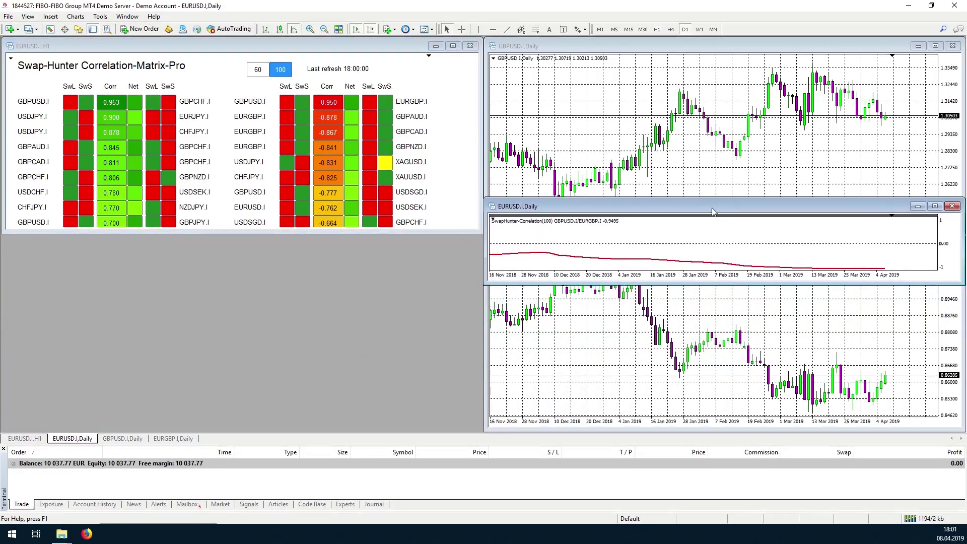
click(633, 339)
click(636, 187)
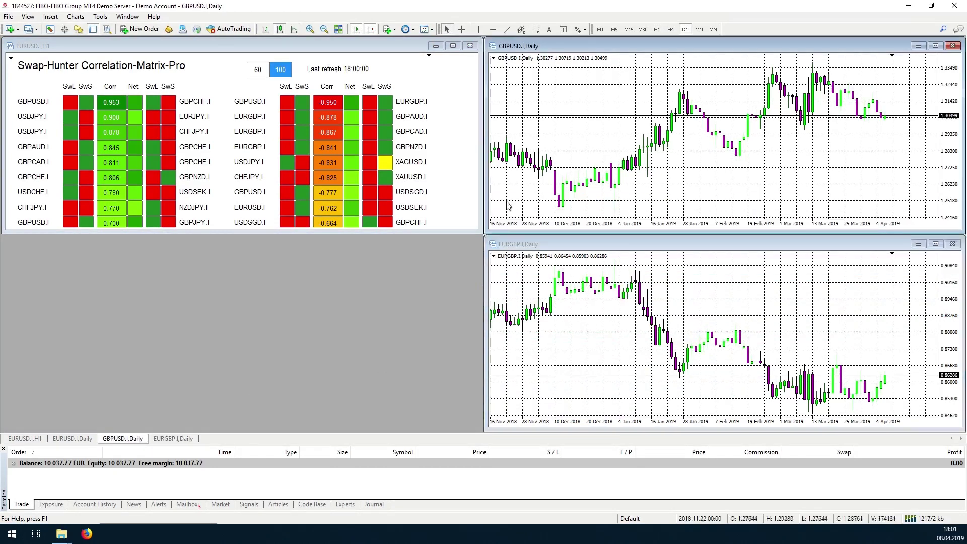
drag(610, 232, 610, 200)
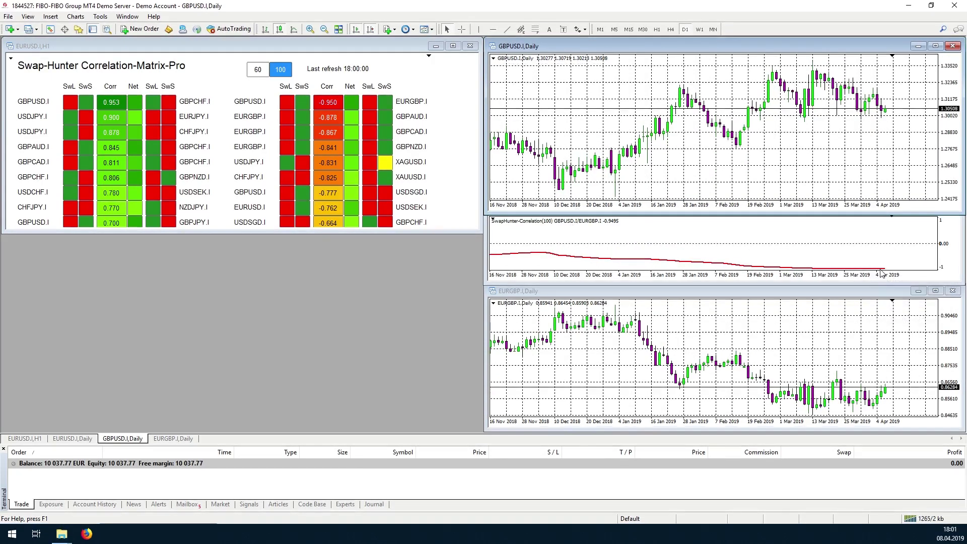
mouse_move(881, 273)
Extend the correlation matrix window to the full chart area height and load its GBPUSD.I/GBPCHF.I pair into the linked charts.
drag(229, 232, 232, 426)
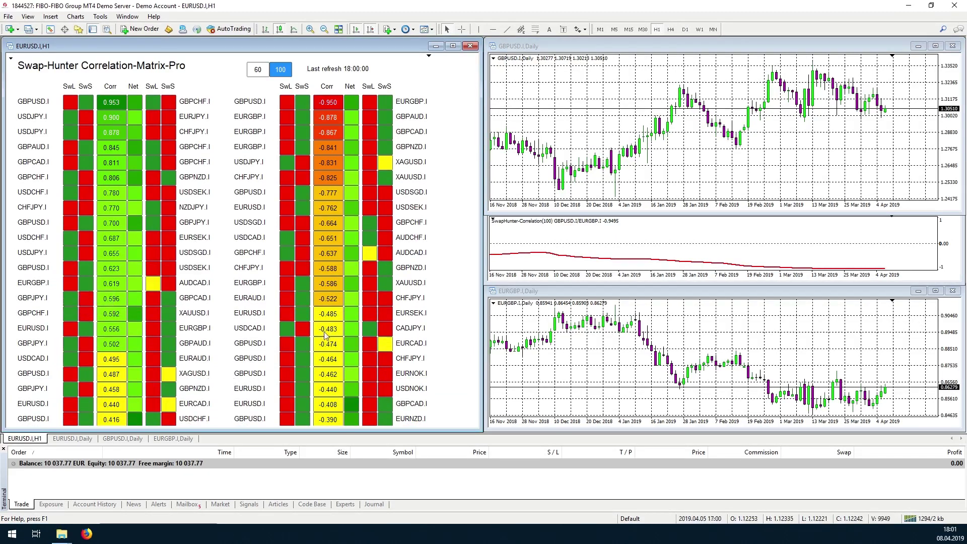
click(111, 104)
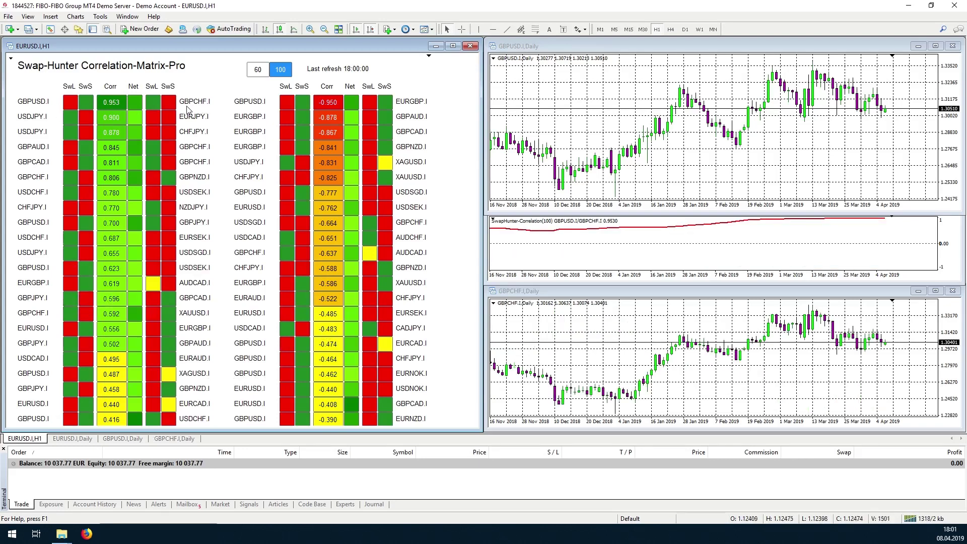
click(629, 89)
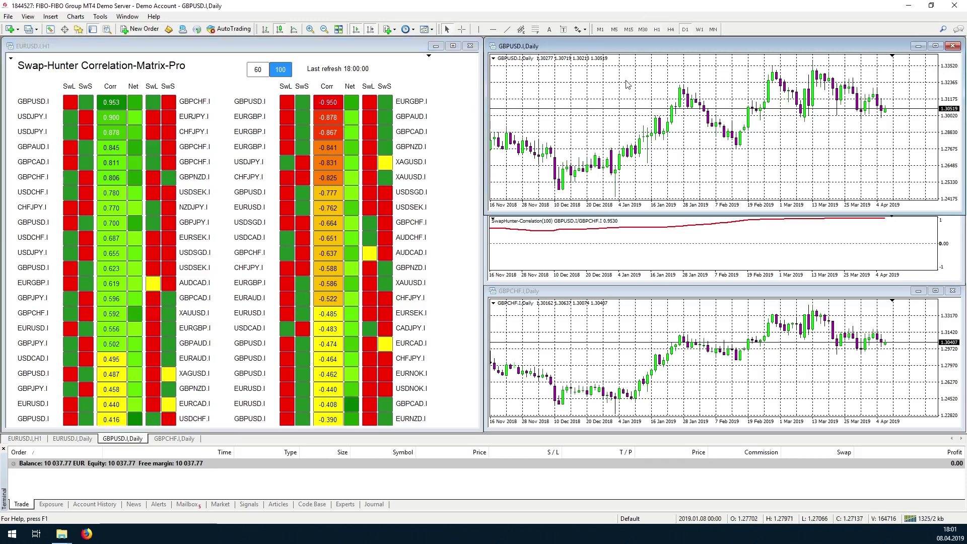
click(618, 326)
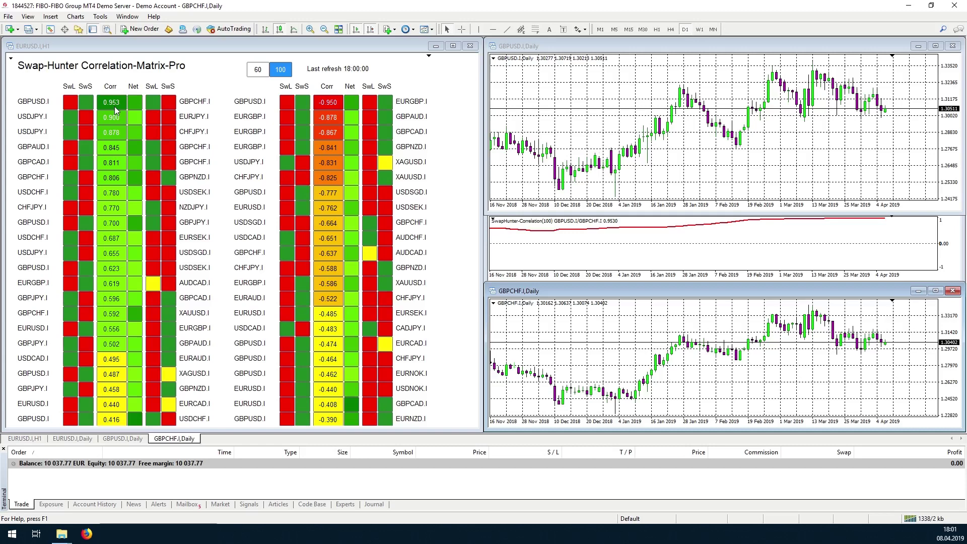
Check the long and short swap values of the GBPUSD.I/GBPCHF.I pair and mark its Net cell with an X.
mouse_move(76, 107)
mouse_move(84, 102)
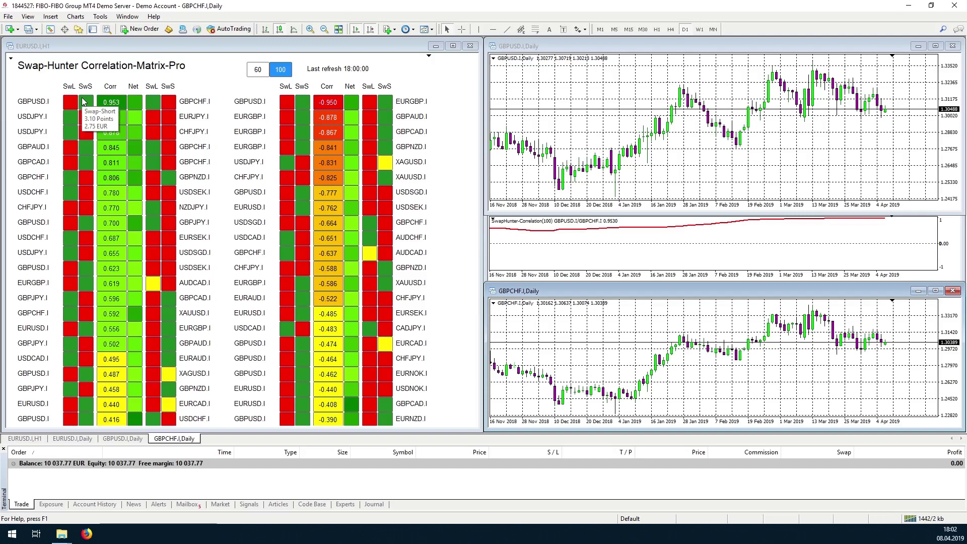
mouse_move(152, 102)
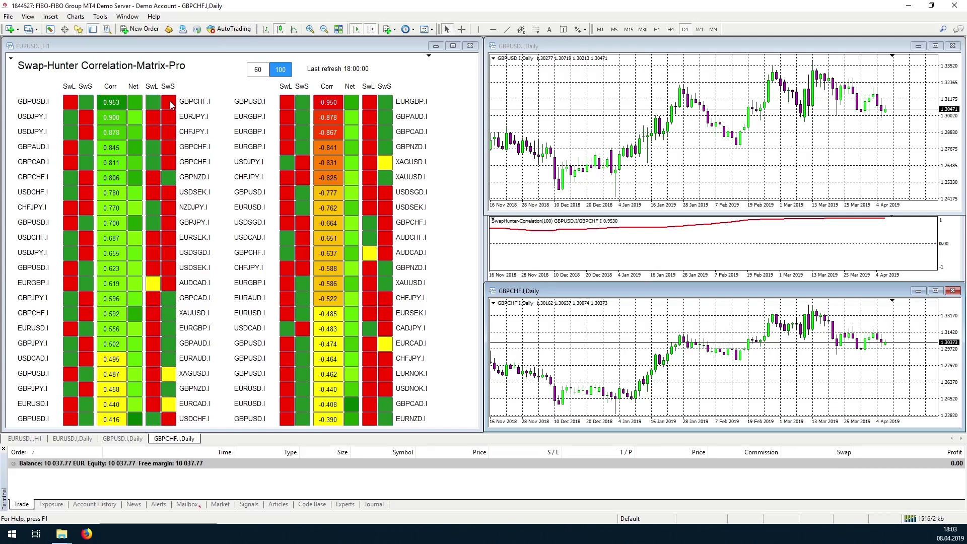
click(170, 101)
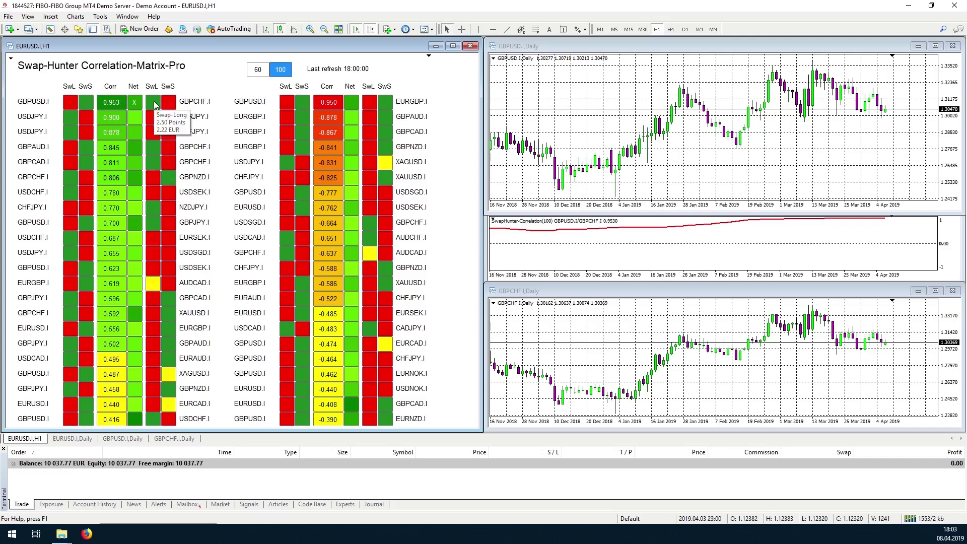
Load the GBPUSD.I/EURGBP.I pair from the matrix and check its long swap and net swap values.
click(332, 103)
mouse_move(290, 101)
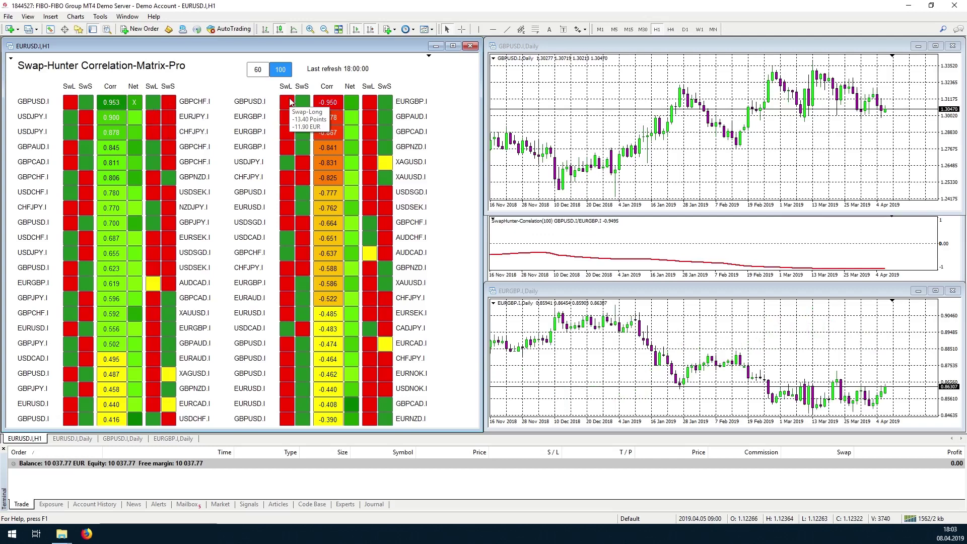
mouse_move(353, 112)
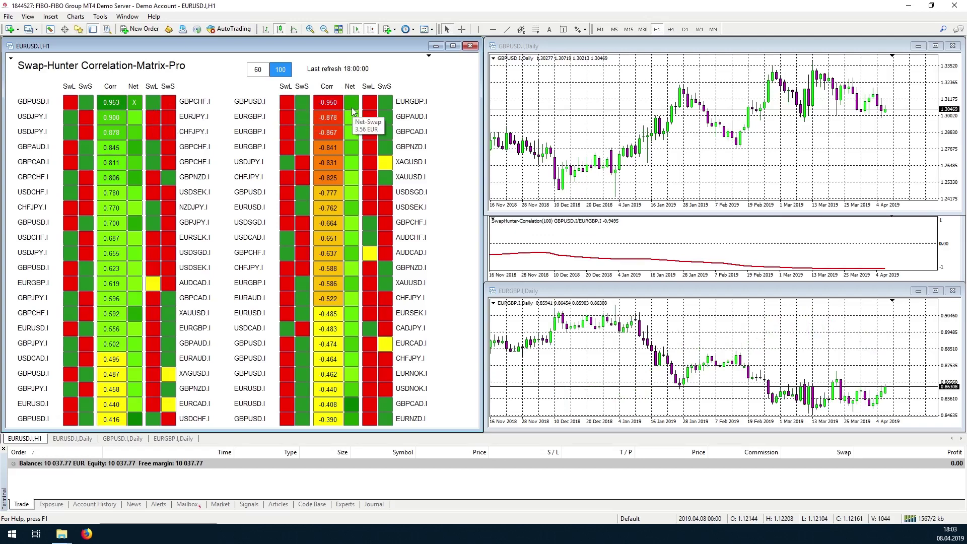